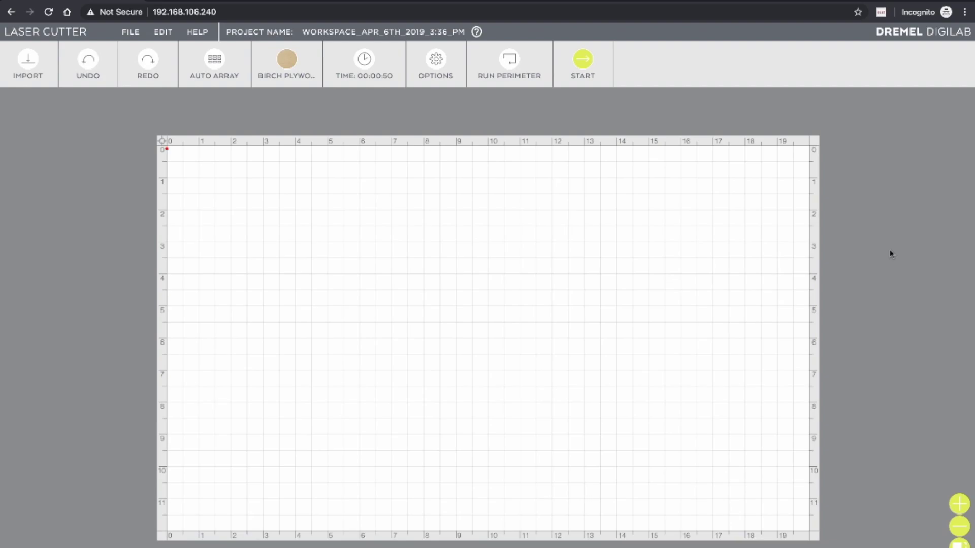
- Open the Import File dialog through the IMPORT menu's FILE option
click(51, 79)
click(40, 82)
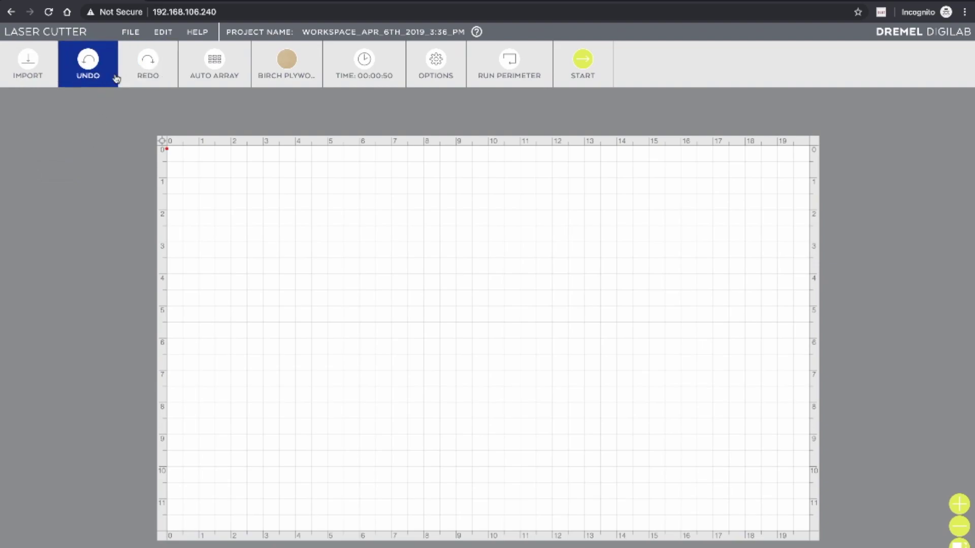
mouse_move(223, 71)
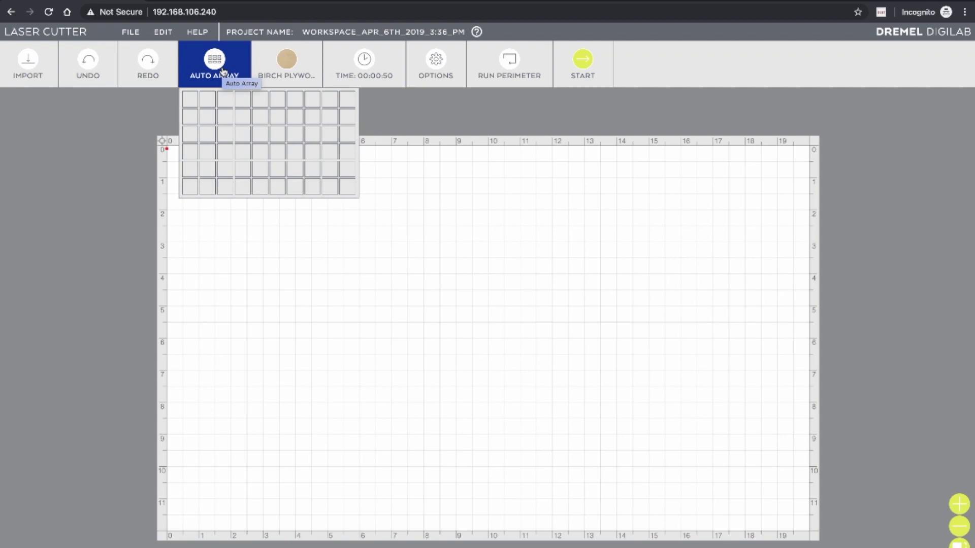
- Import Star.svg from the computer onto the workspace
mouse_move(28, 64)
click(31, 101)
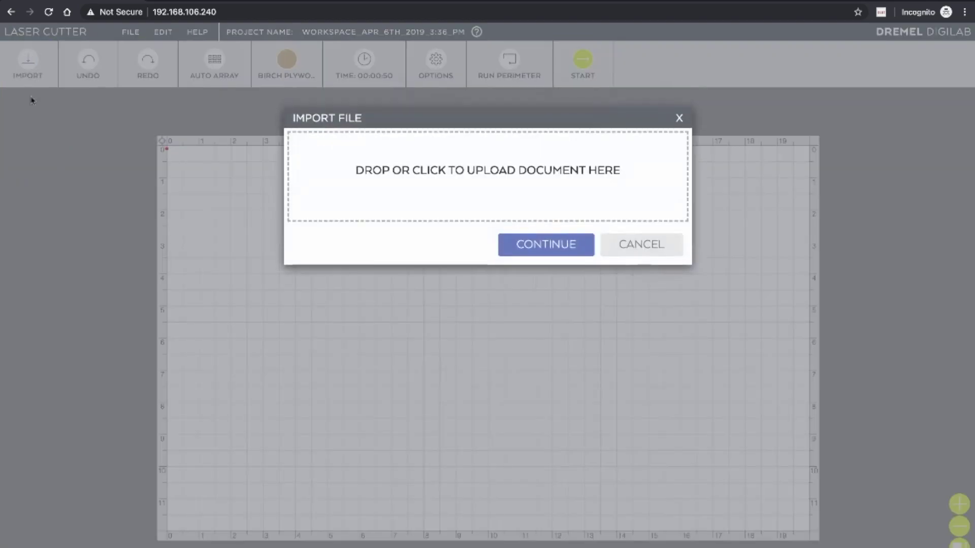
click(463, 193)
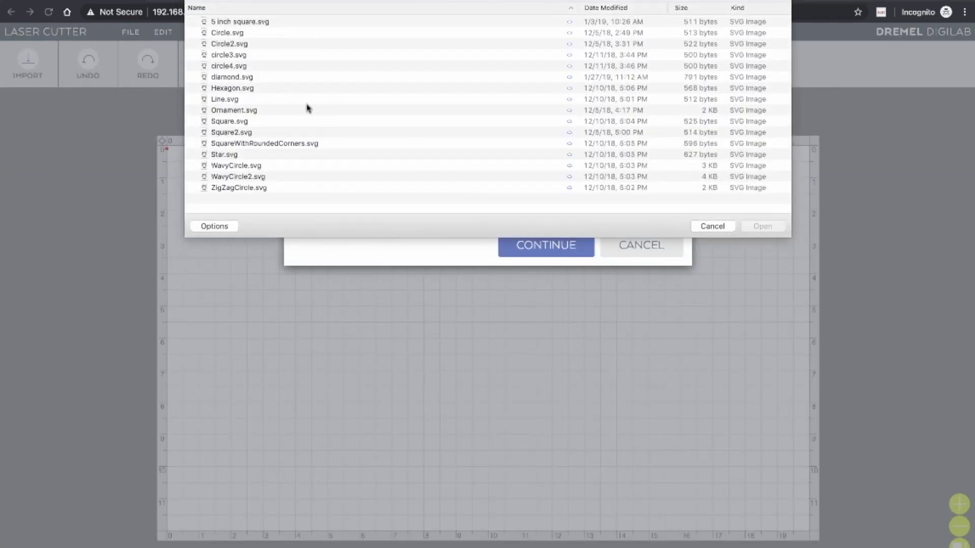
double_click(225, 154)
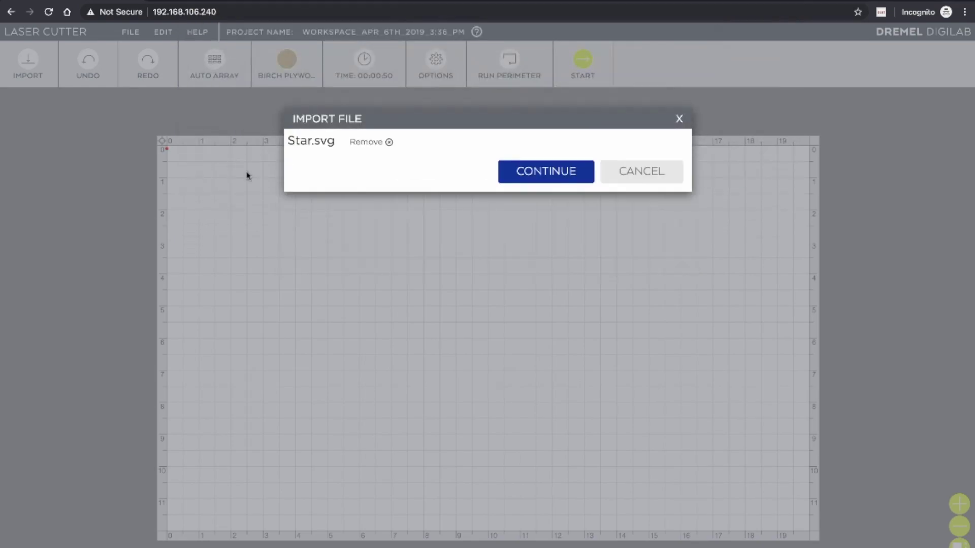
click(505, 175)
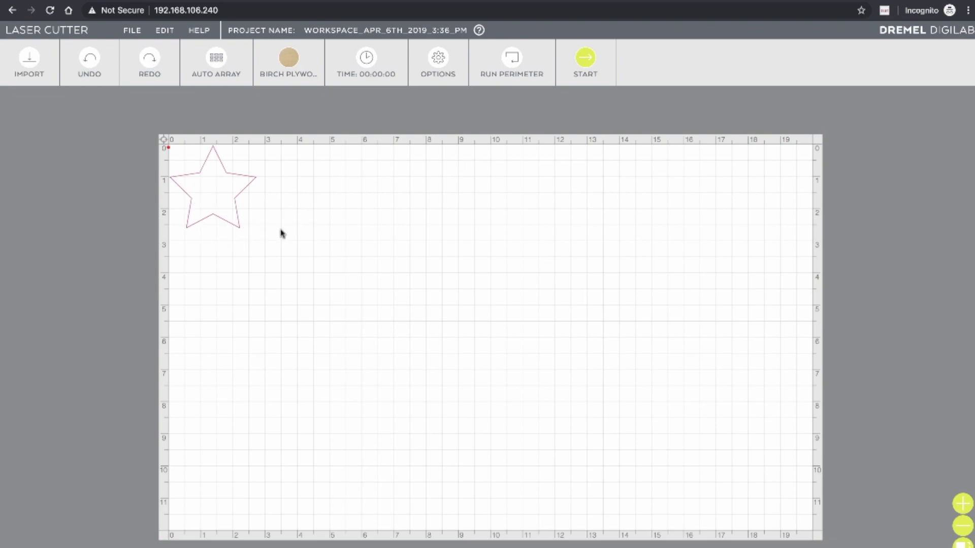
- Auto-array the star into a 7-by-4 grid of 28 copies
click(238, 201)
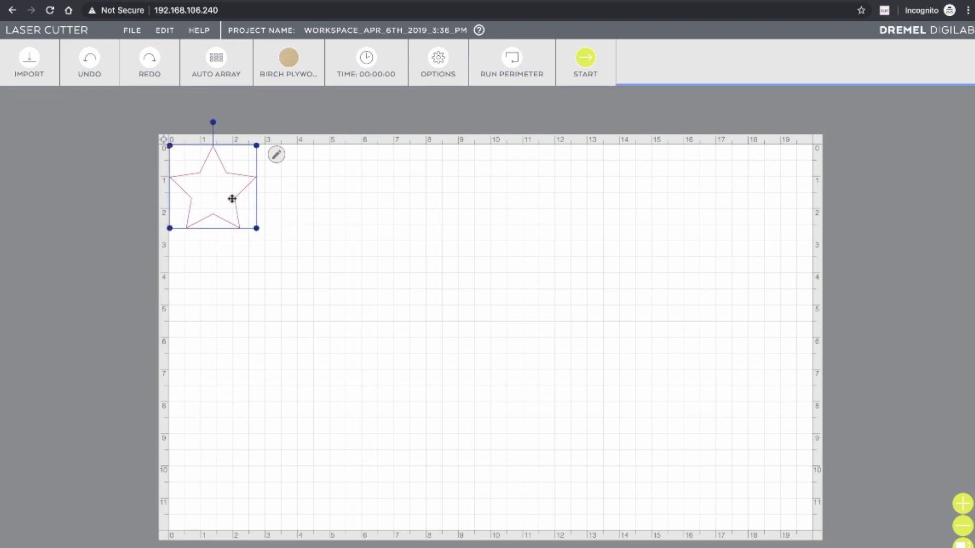
click(216, 63)
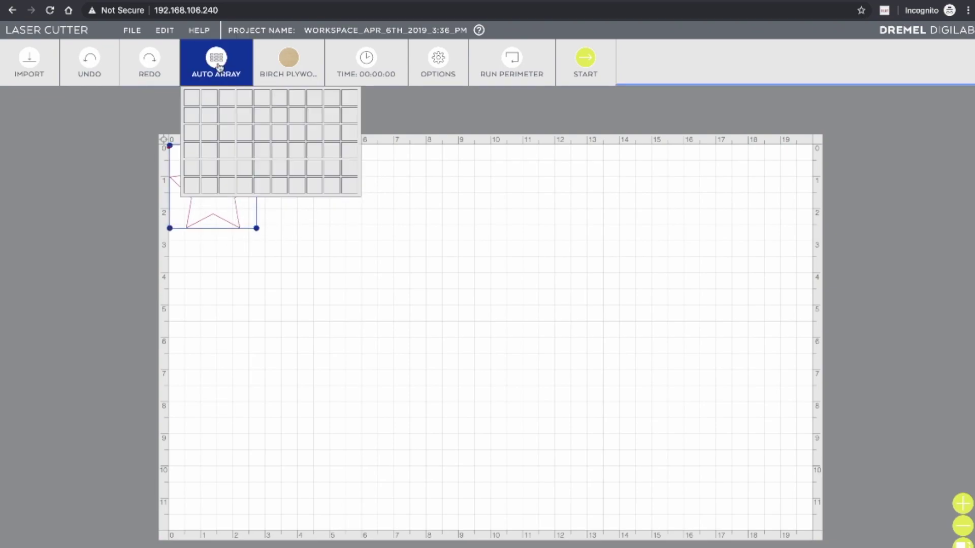
click(298, 156)
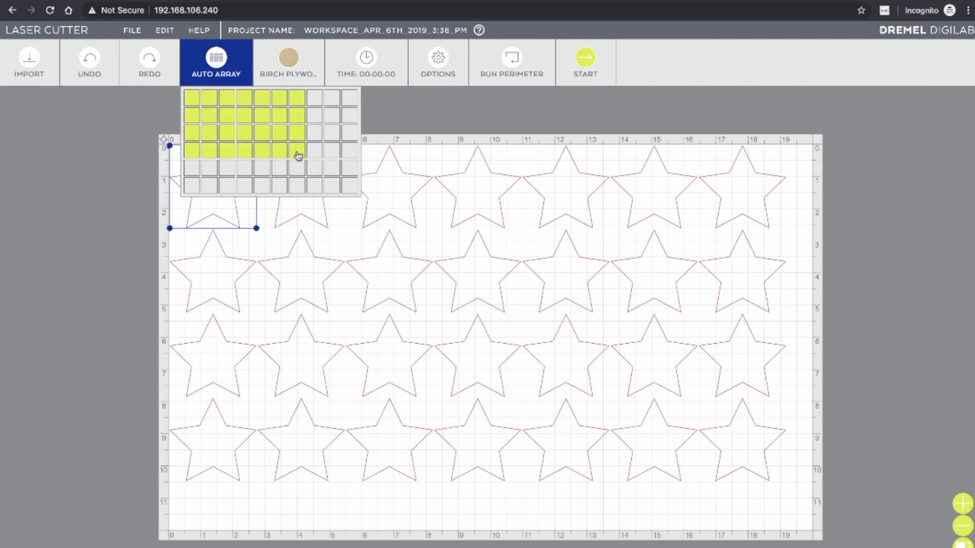
click(690, 522)
click(312, 84)
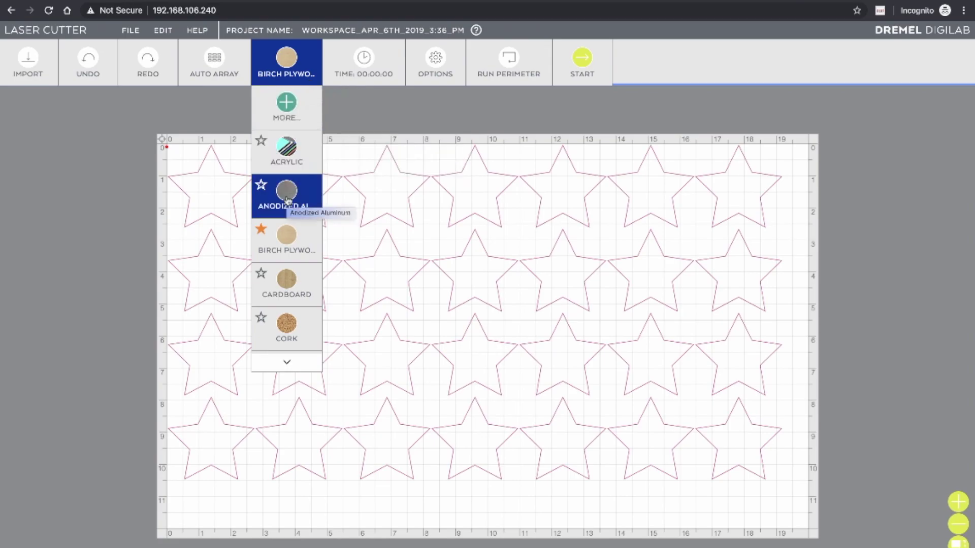
scroll(286, 198, down, 5)
scroll(287, 199, down, 5)
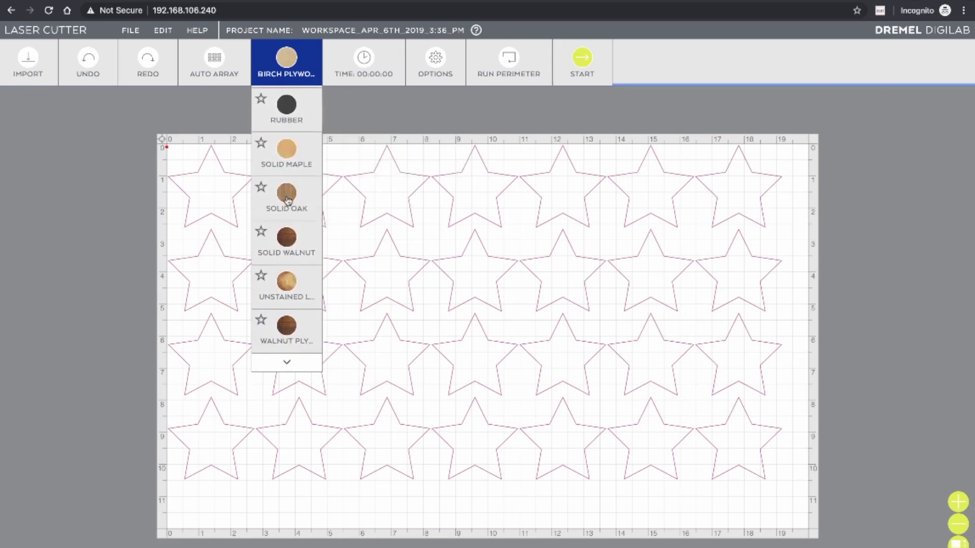
scroll(288, 201, up, 3)
scroll(288, 200, up, 5)
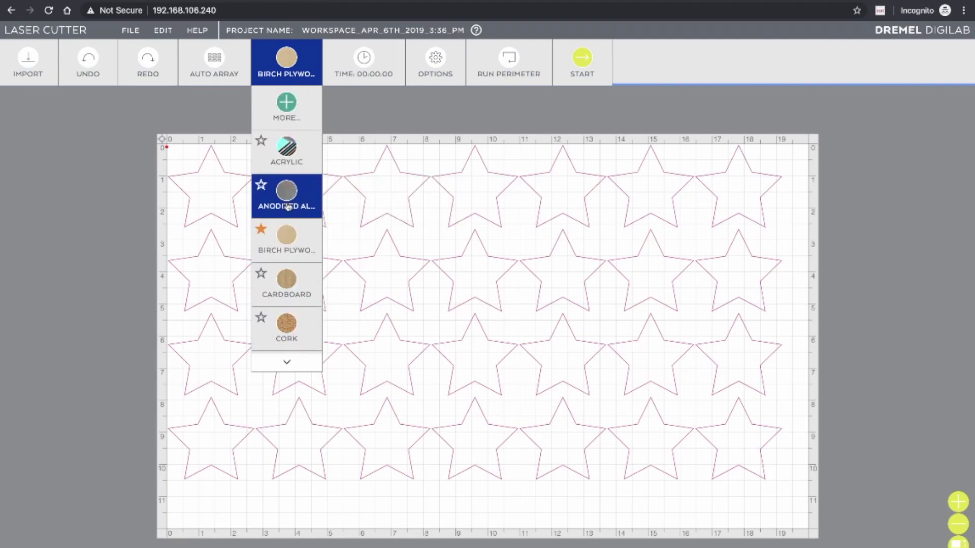
mouse_move(288, 256)
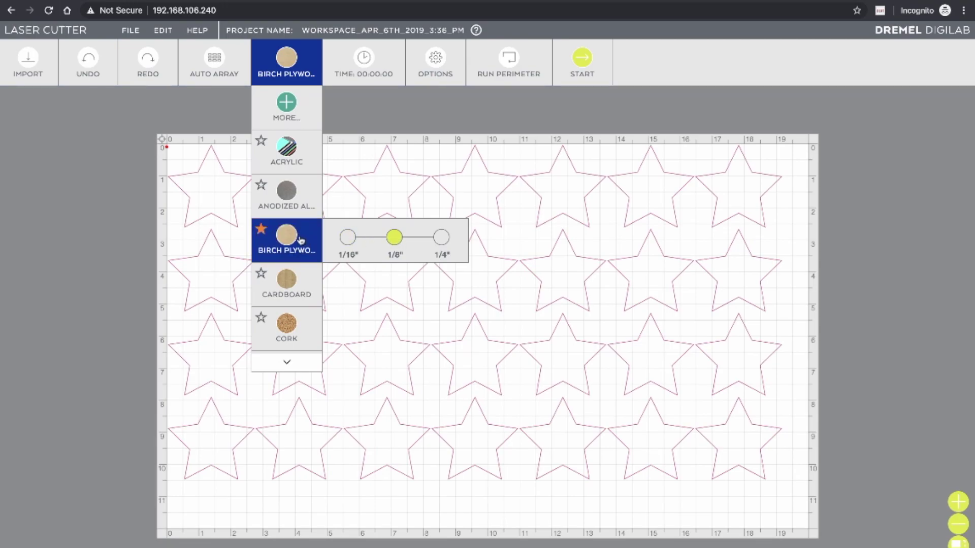
click(395, 238)
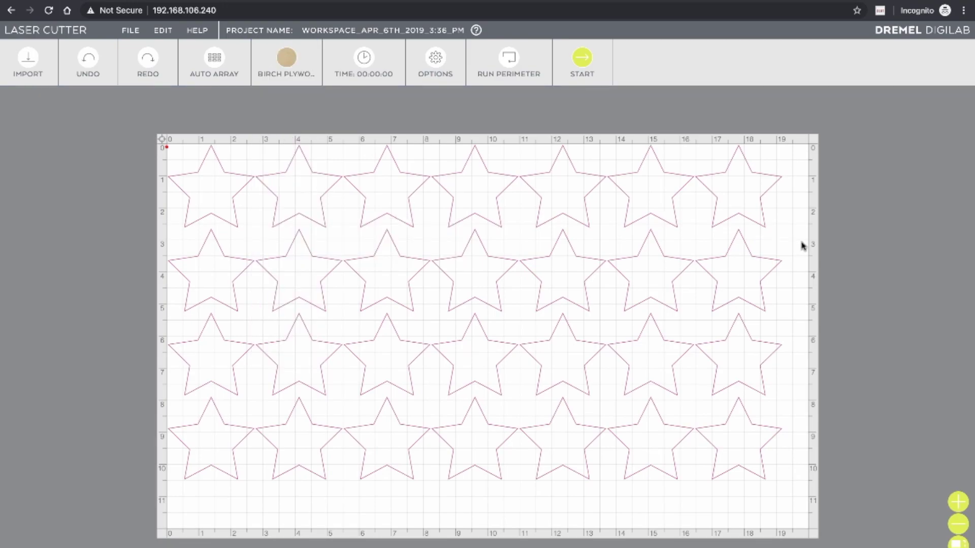
click(226, 197)
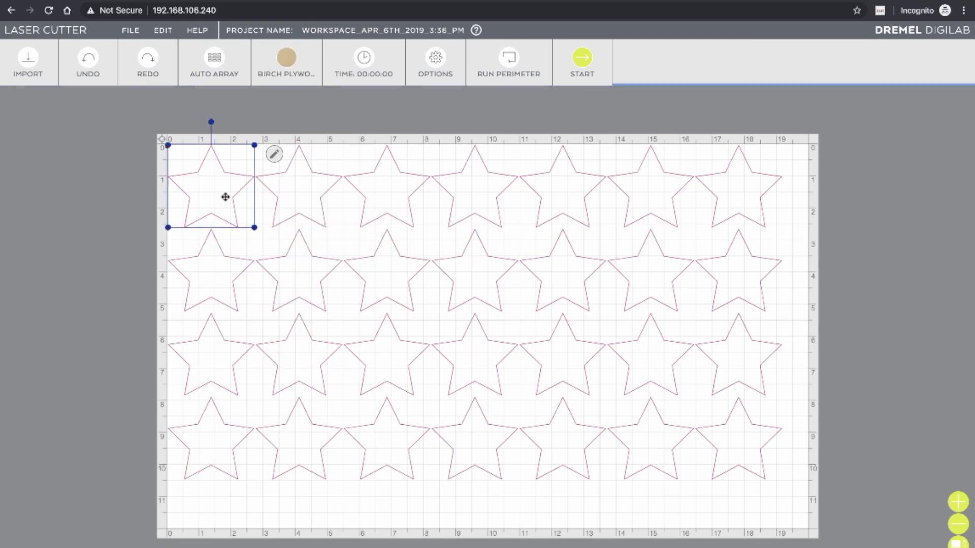
click(274, 154)
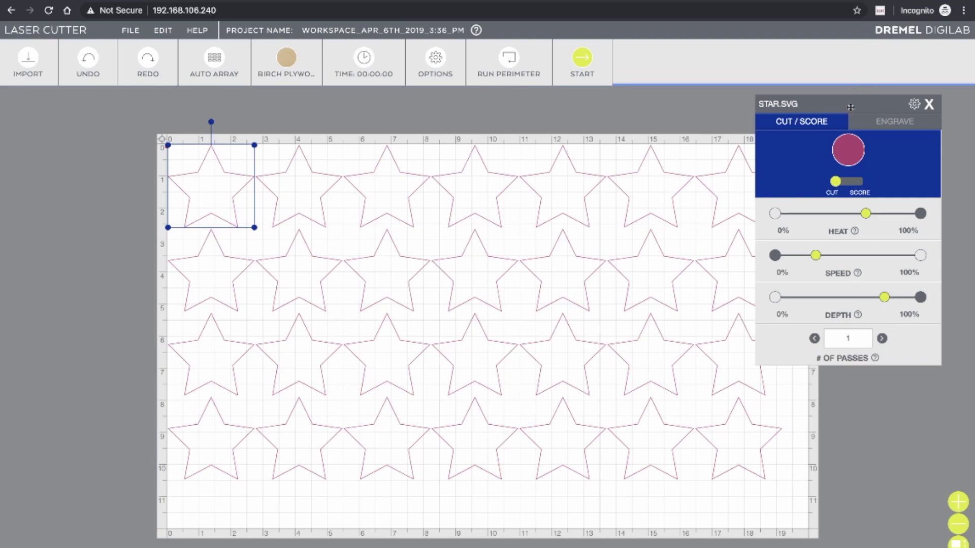
drag(847, 108, 829, 108)
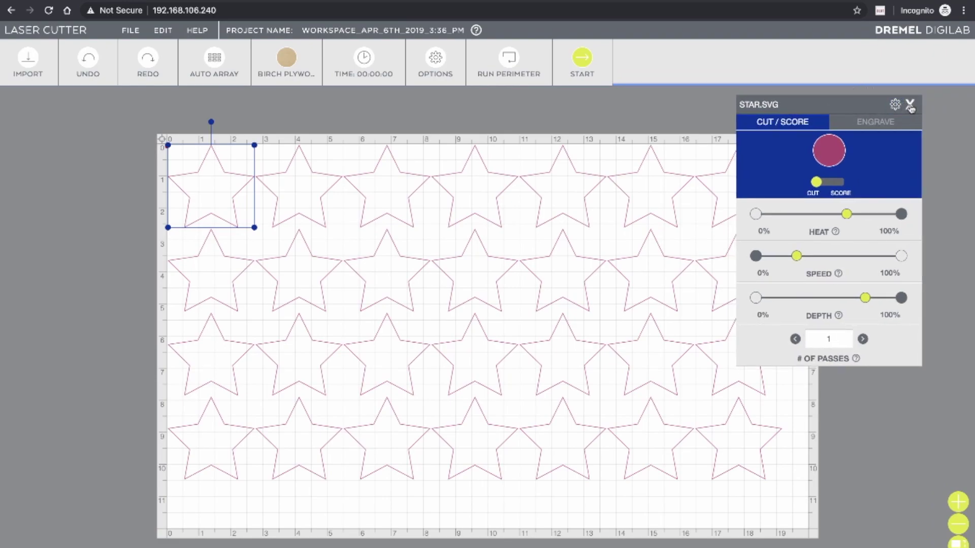
click(894, 104)
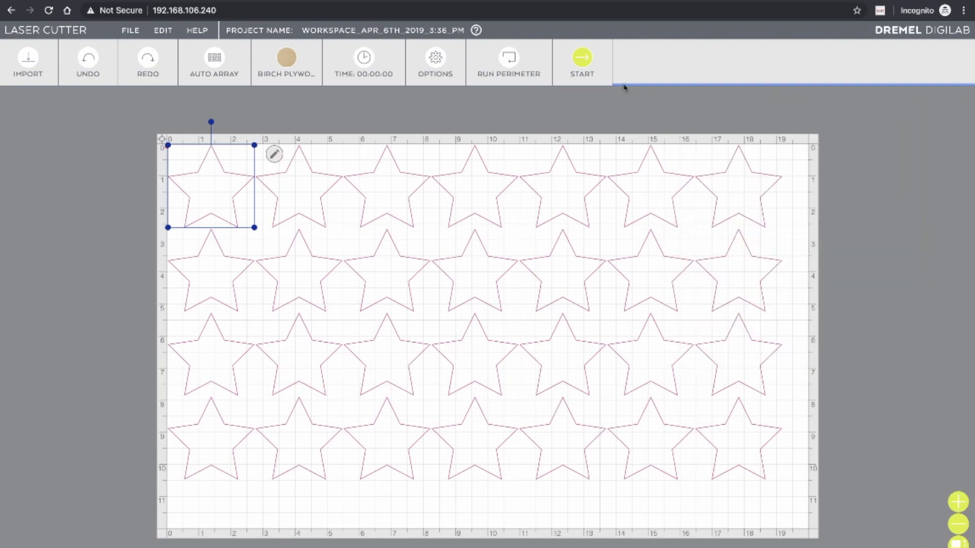
click(296, 75)
click(286, 106)
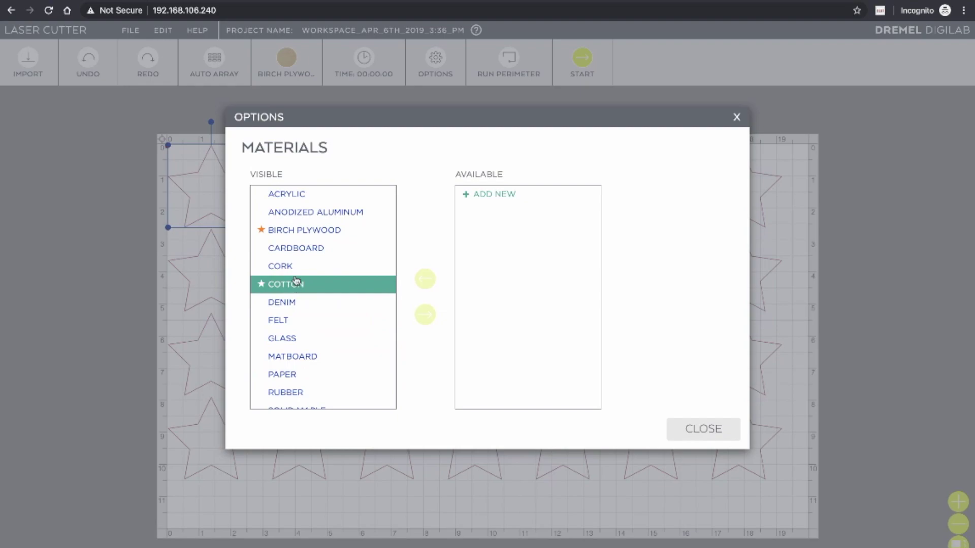
click(295, 338)
click(644, 356)
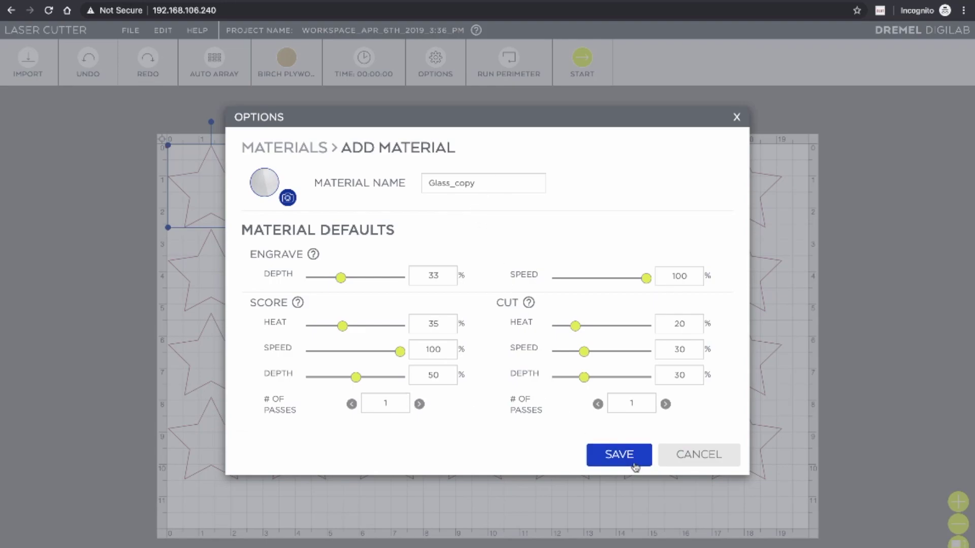
click(699, 456)
click(701, 429)
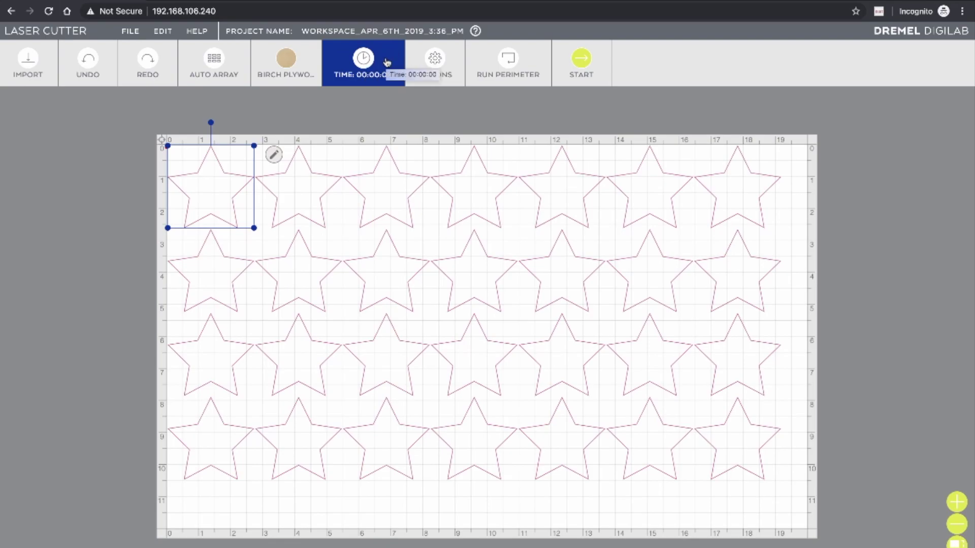
- Calculate the job time estimate of 00:18:10 and review the device defaults
click(386, 62)
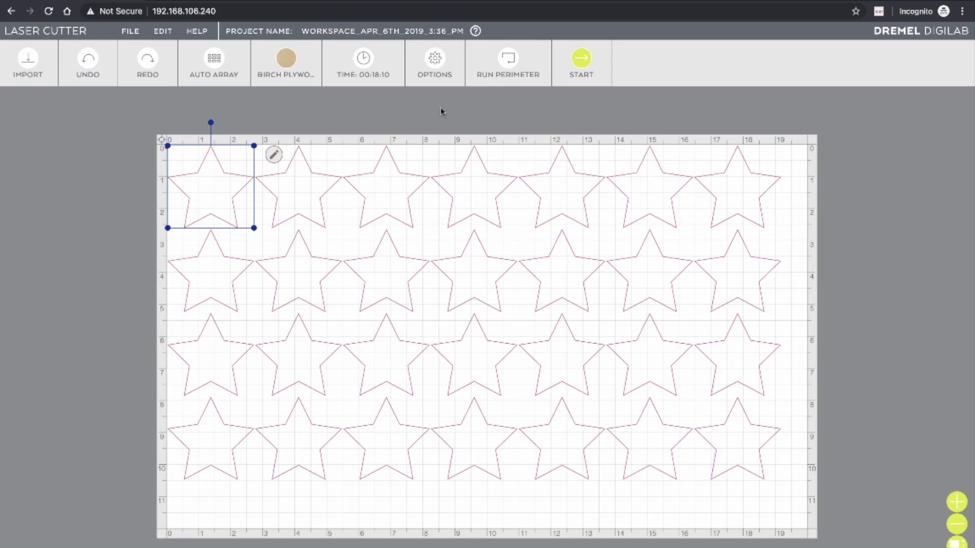
click(435, 60)
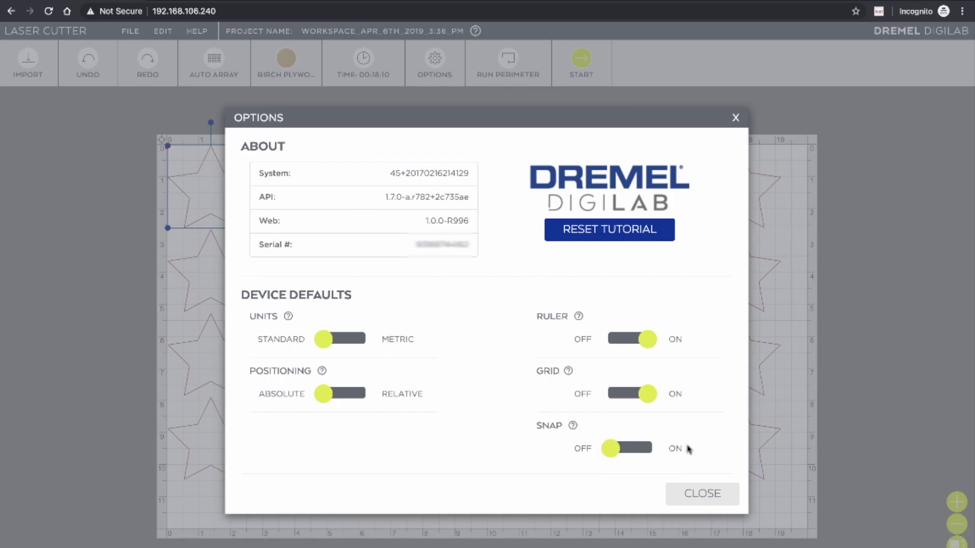
click(702, 493)
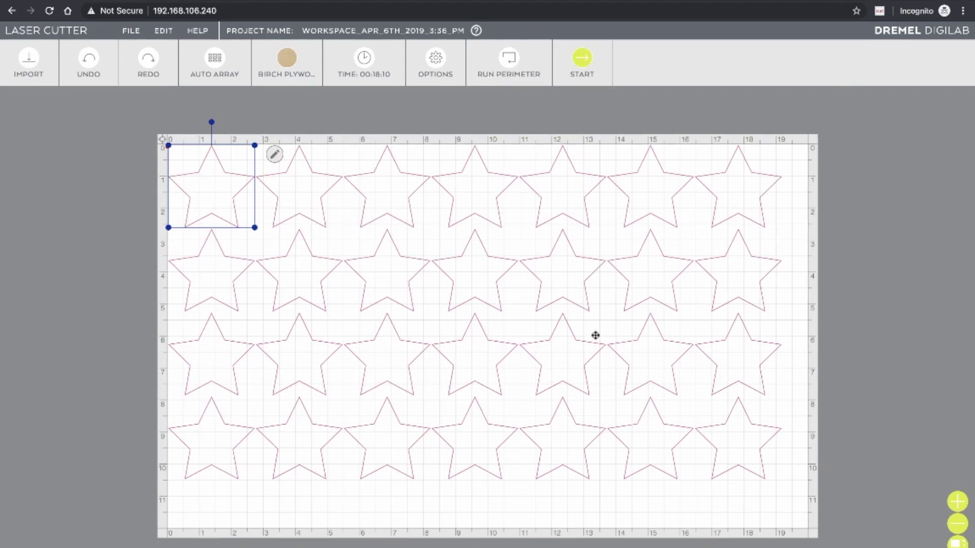
- Open the Job Preview and review the stars' execution order, about 00:00:38 each
click(589, 77)
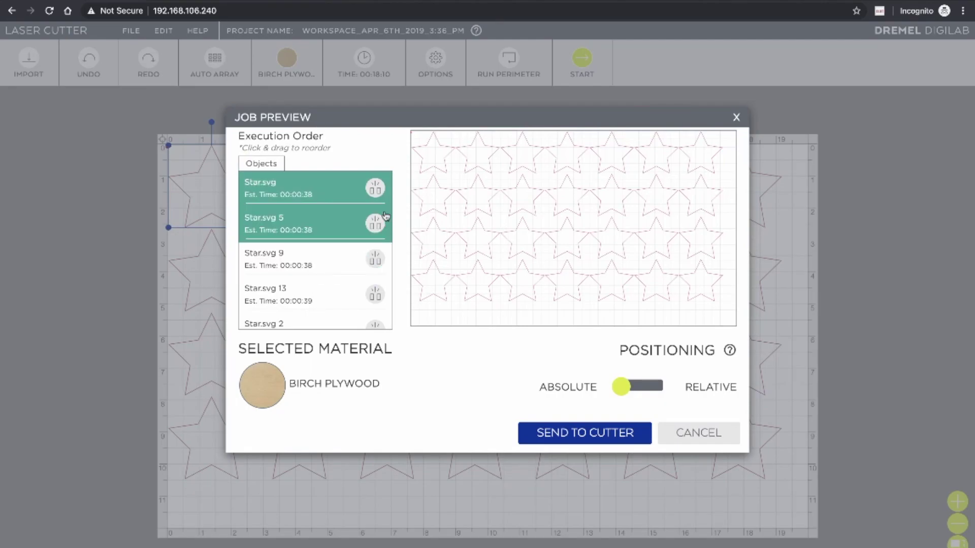
mouse_move(373, 193)
mouse_down()
mouse_move(377, 228)
mouse_move(374, 190)
mouse_up()
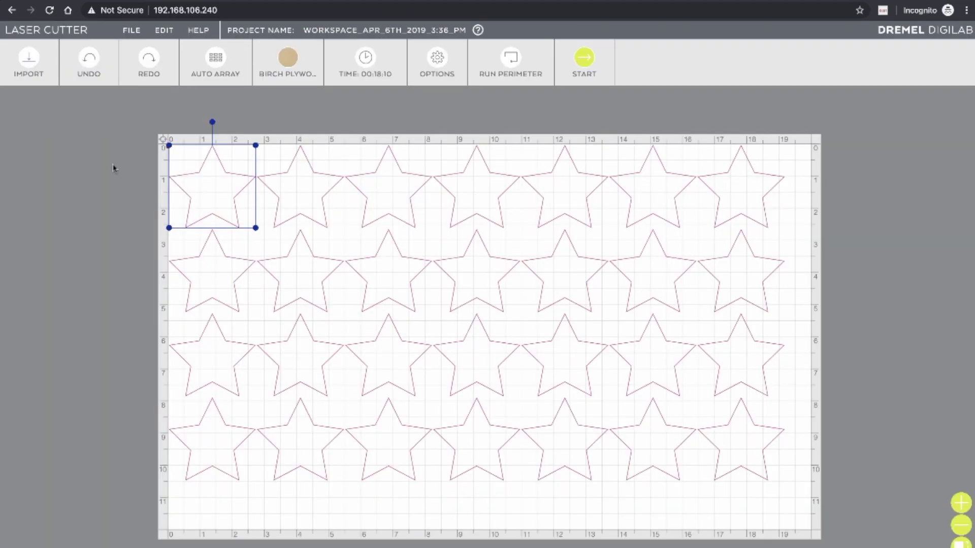
- Send the star job, select all stars, then save the project as PROJECT 1
click(113, 168)
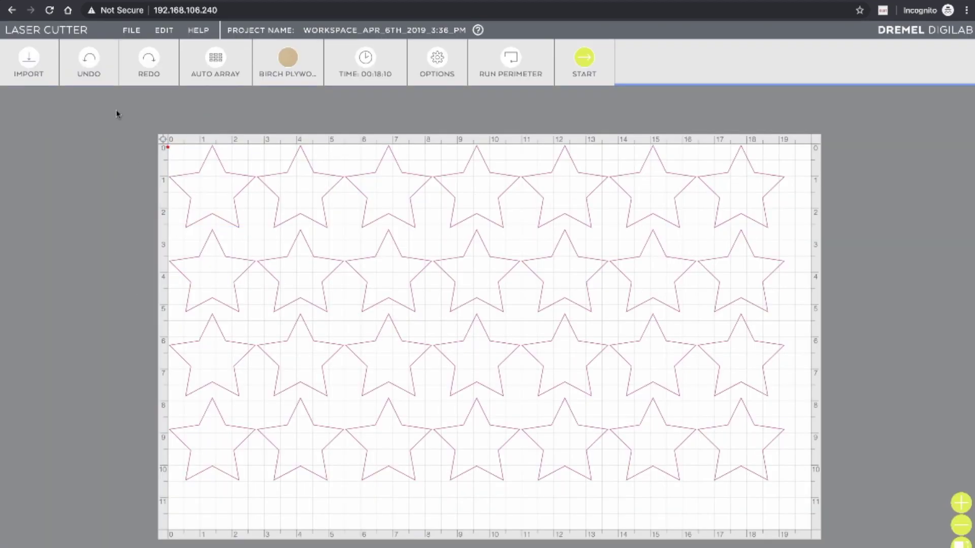
drag(117, 114, 851, 531)
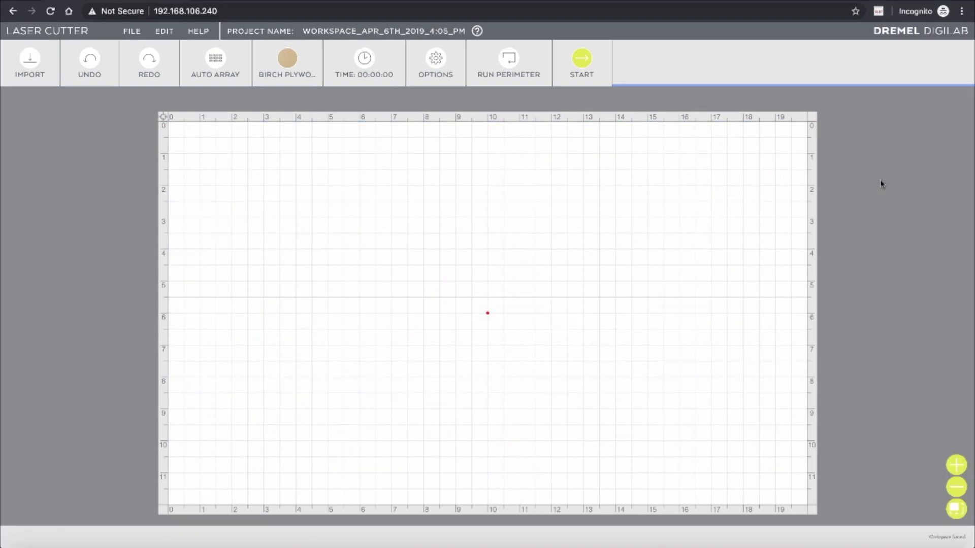
click(396, 32)
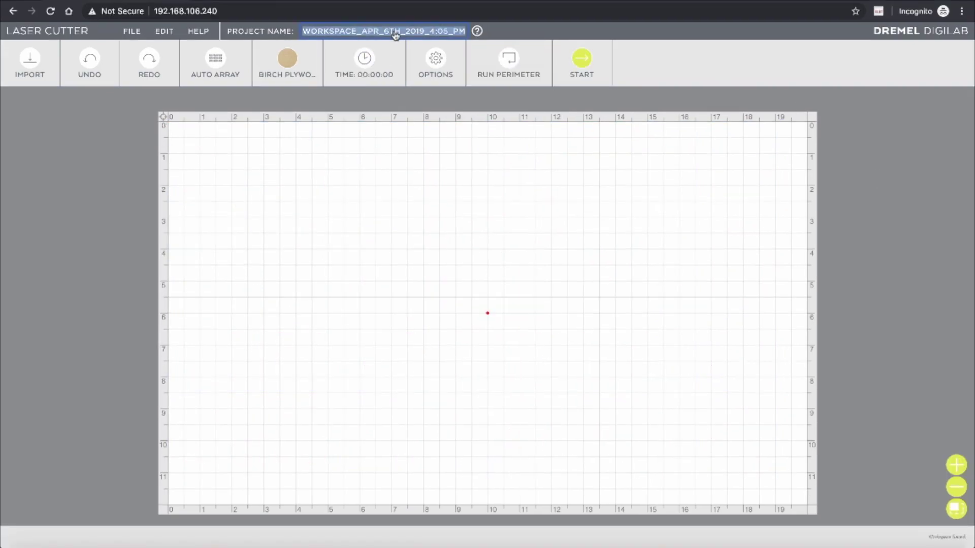
text(PROJECT 1)
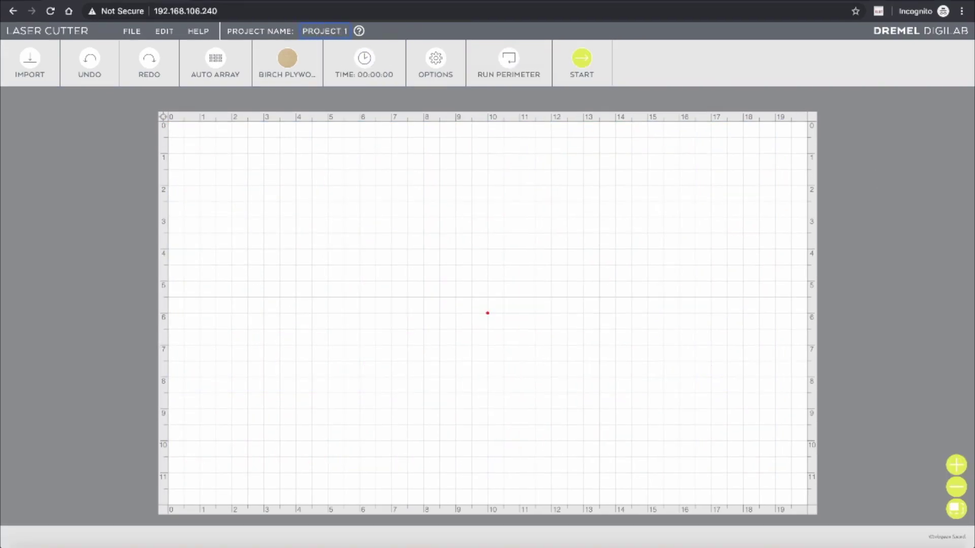
click(131, 31)
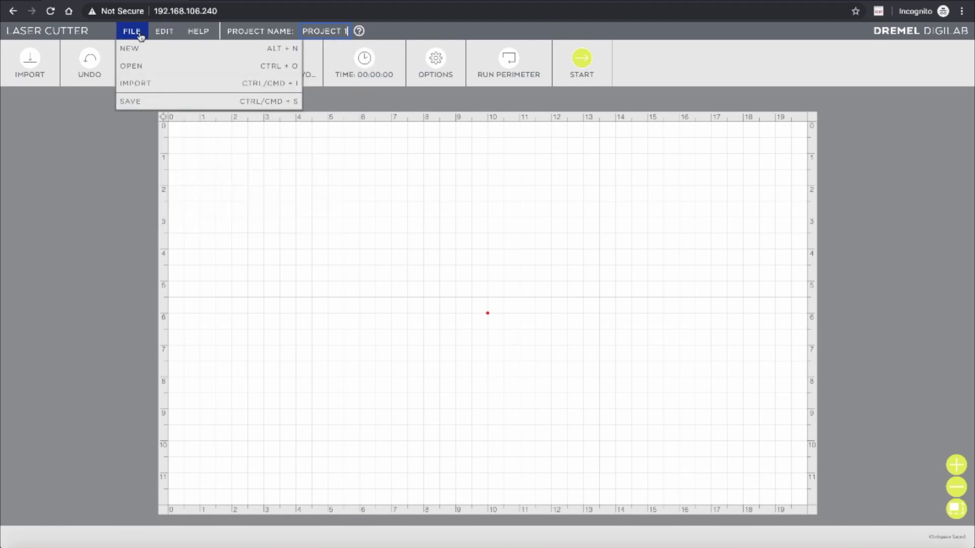
click(133, 101)
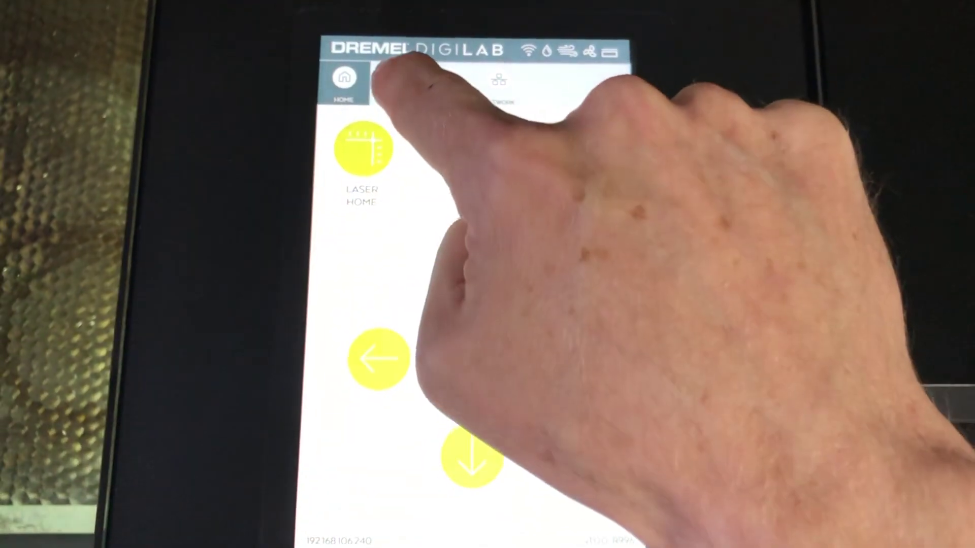
- Scroll the touchscreen's Job History past WINE BOX 03 and PROJECT 1
click(399, 78)
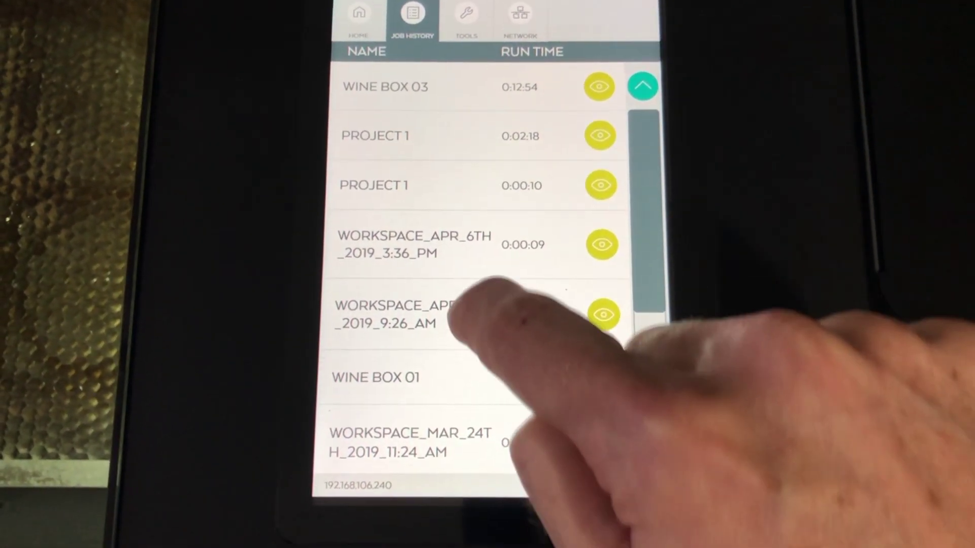
drag(518, 381, 507, 96)
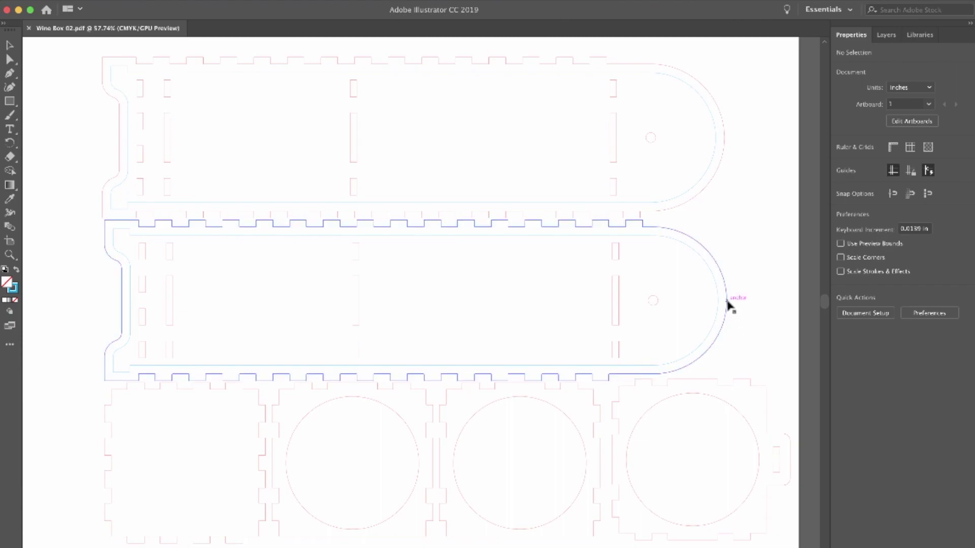
- Select the long tabbed piece's inner offset path with its blue 0.216 stroke
click(728, 304)
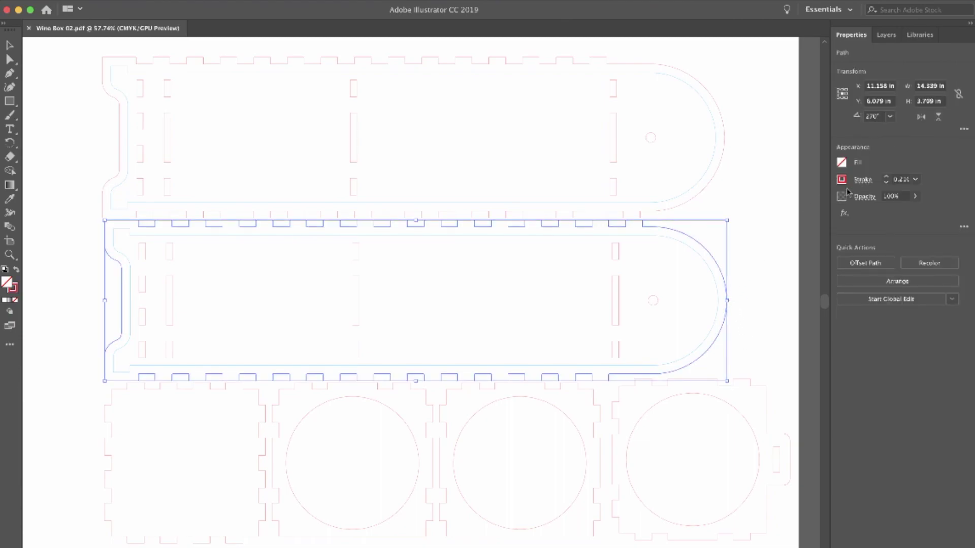
click(718, 300)
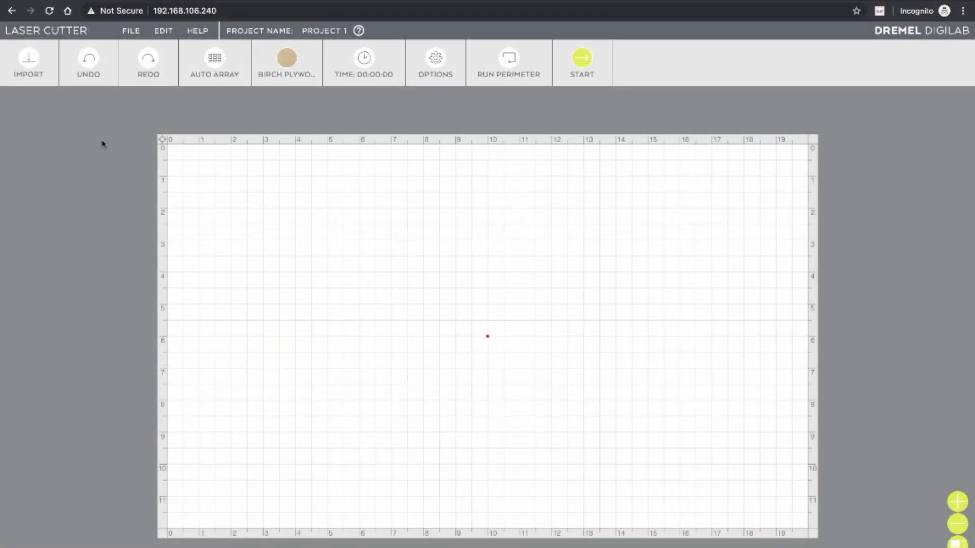
- Import circle3.svg and nudge the plain circle into place
click(28, 60)
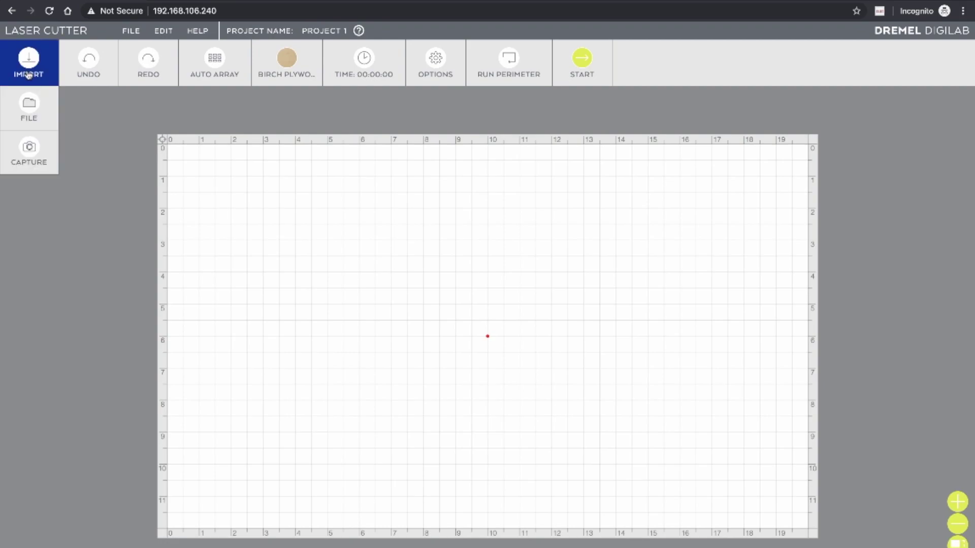
click(31, 109)
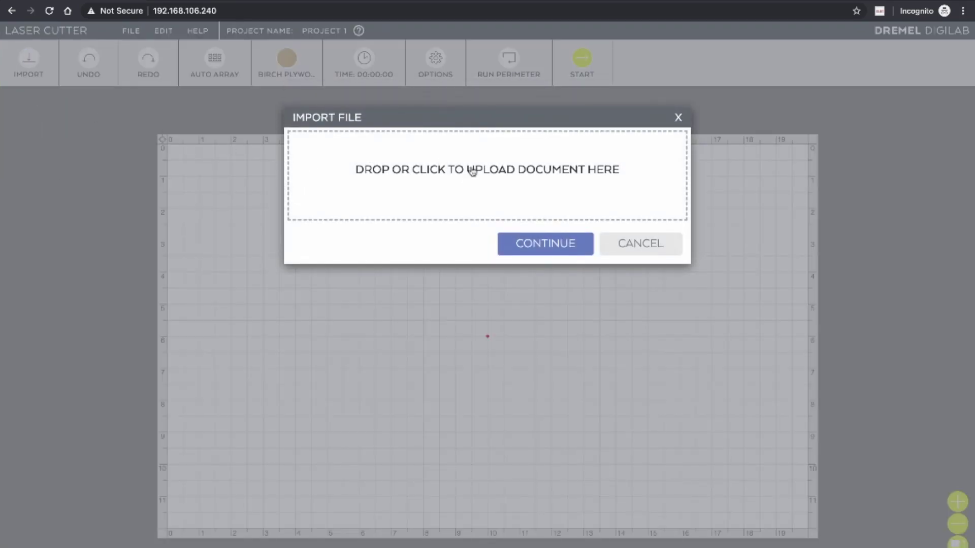
click(474, 171)
double_click(244, 59)
click(561, 170)
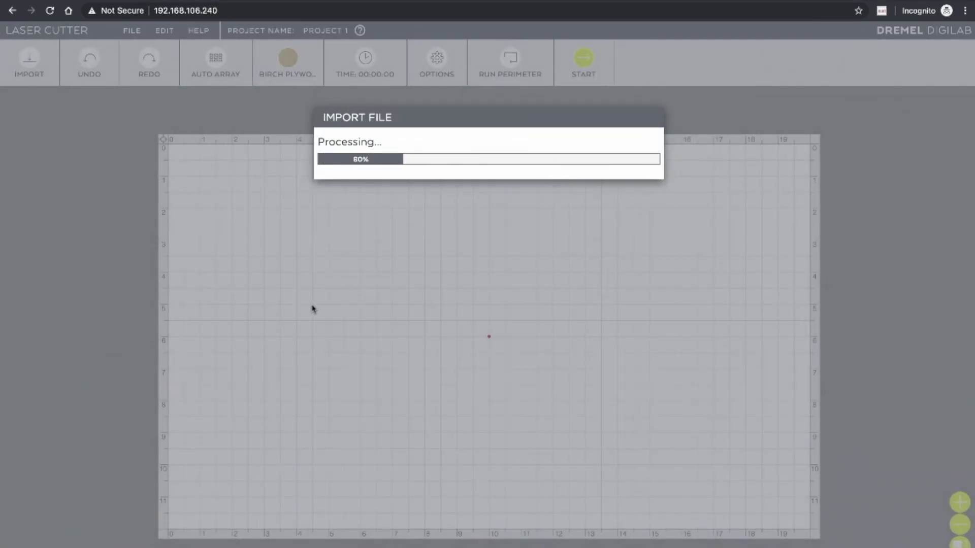
drag(247, 228, 258, 240)
- Import ZigZagCircle.svg, shrink it to the plain circle's size and place it alongside
click(29, 60)
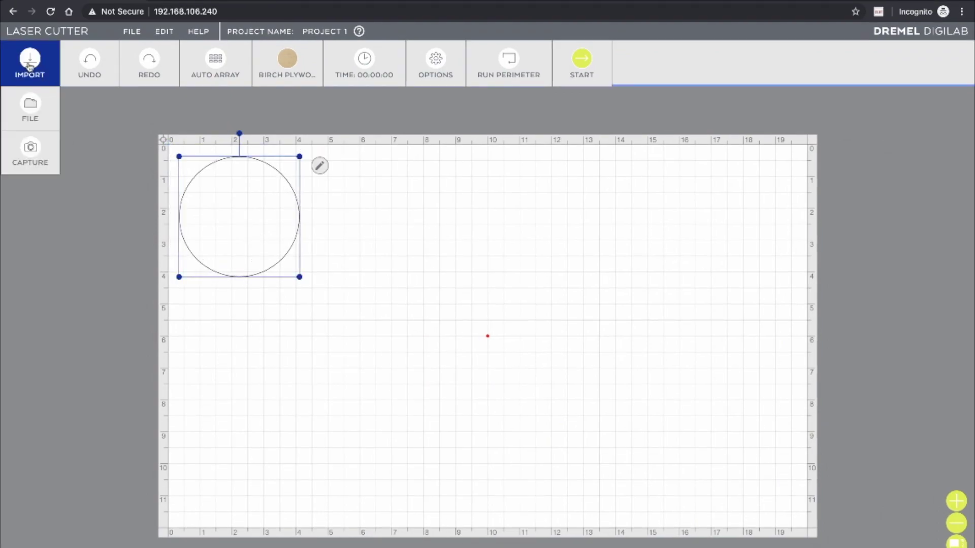
click(29, 107)
click(435, 191)
double_click(264, 190)
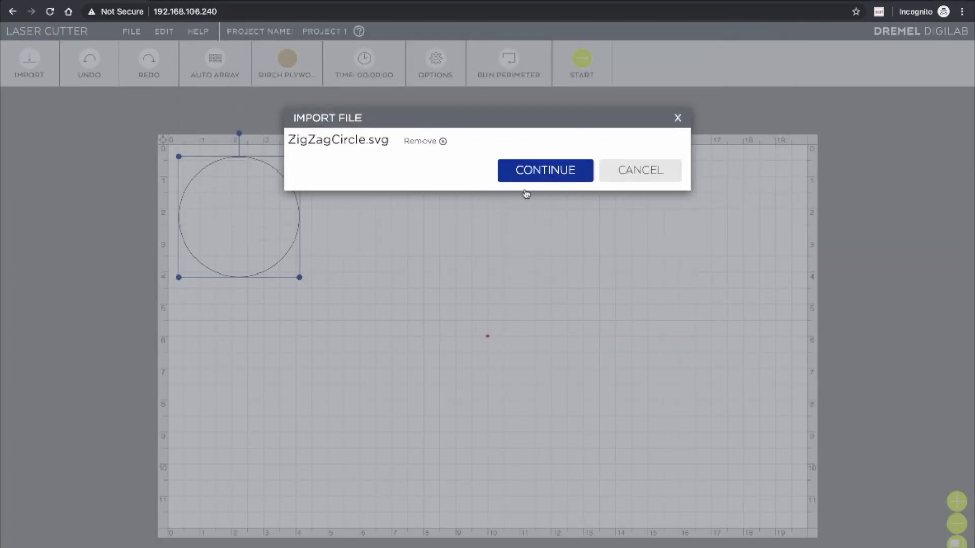
click(541, 170)
drag(353, 228, 509, 272)
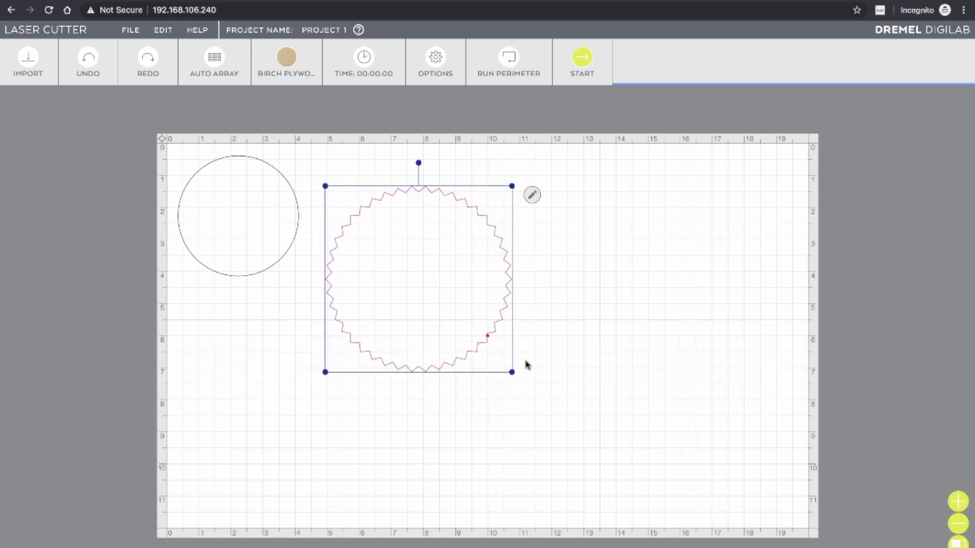
drag(512, 372, 439, 287)
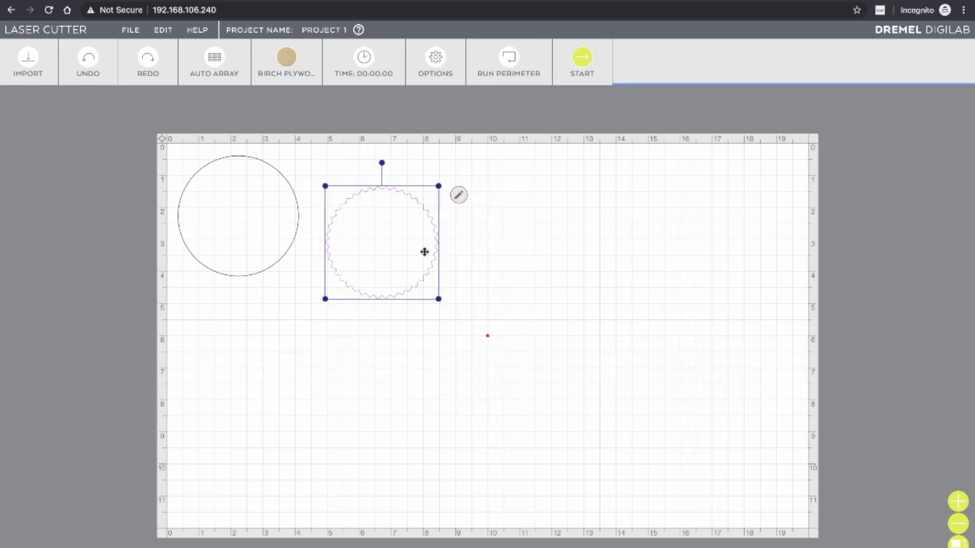
drag(416, 225, 404, 213)
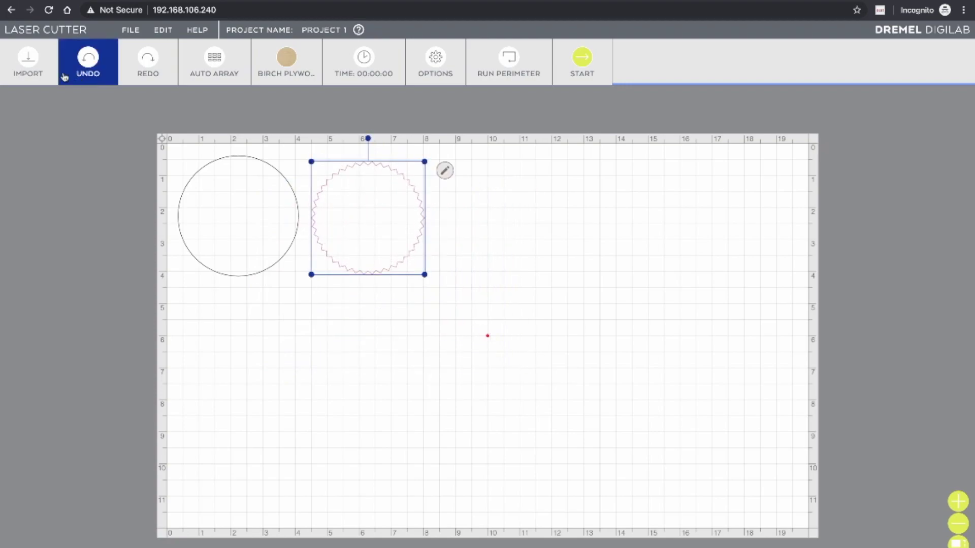
- Import the star file and place it right of the zigzag circle
click(27, 106)
double_click(228, 42)
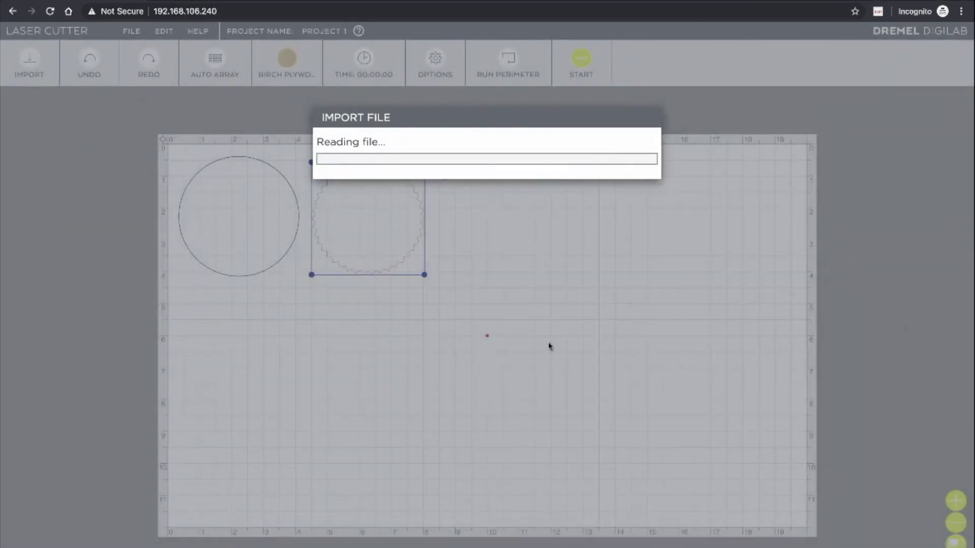
mouse_move(220, 180)
mouse_down()
mouse_move(544, 242)
mouse_move(496, 212)
mouse_up()
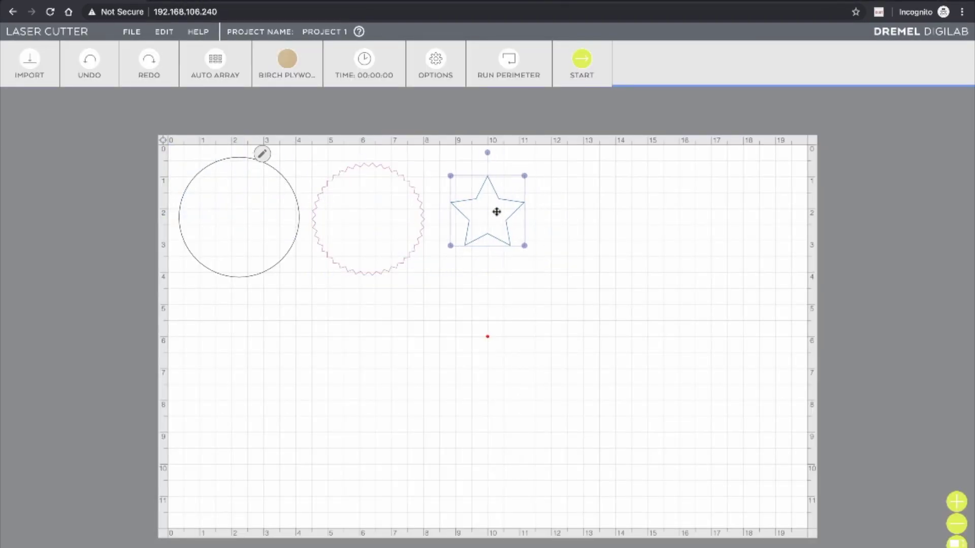
- Review each object's laser settings and set the plain circle to Cut
click(256, 216)
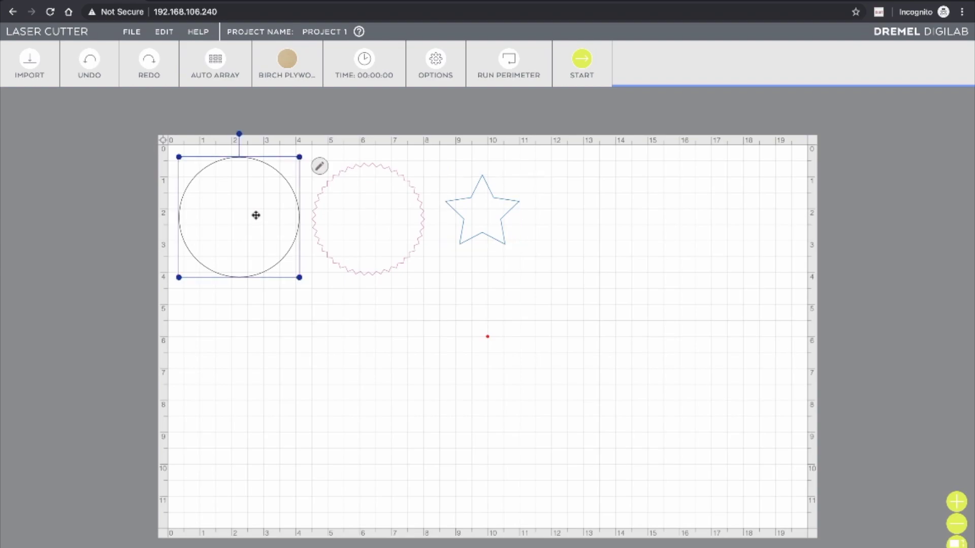
click(320, 169)
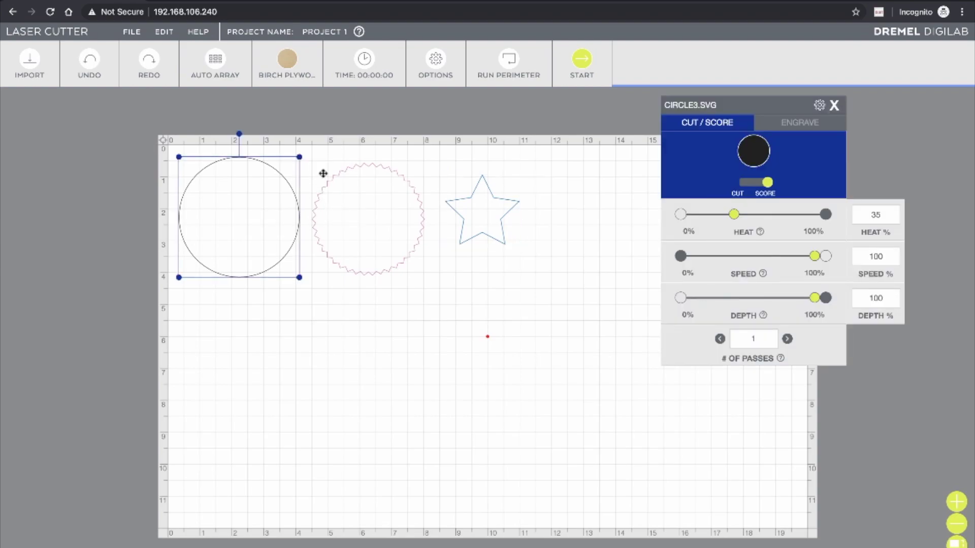
click(400, 202)
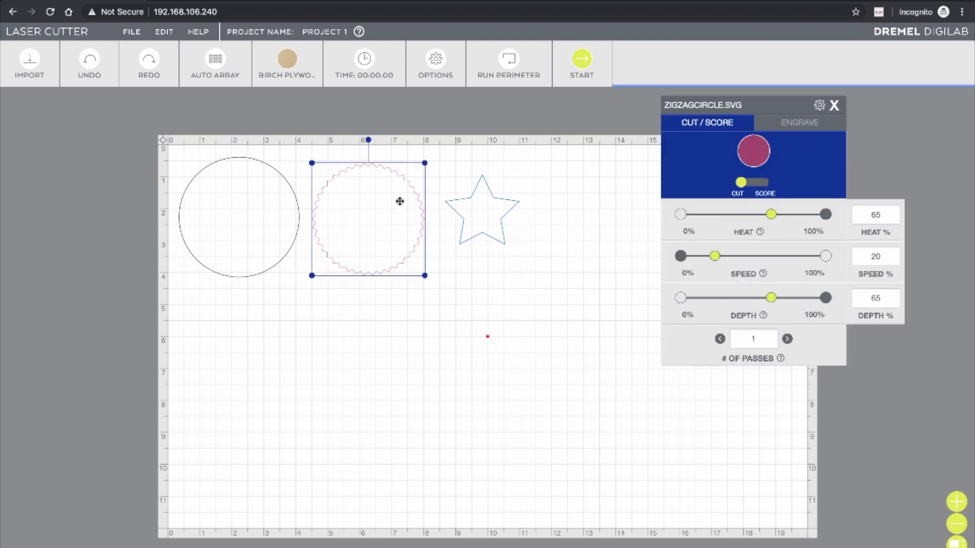
click(481, 207)
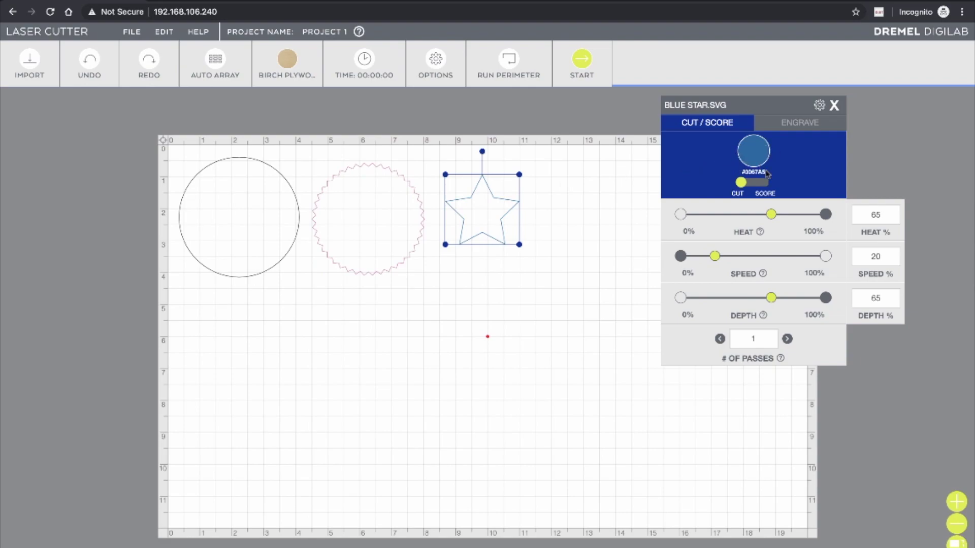
click(392, 201)
click(275, 213)
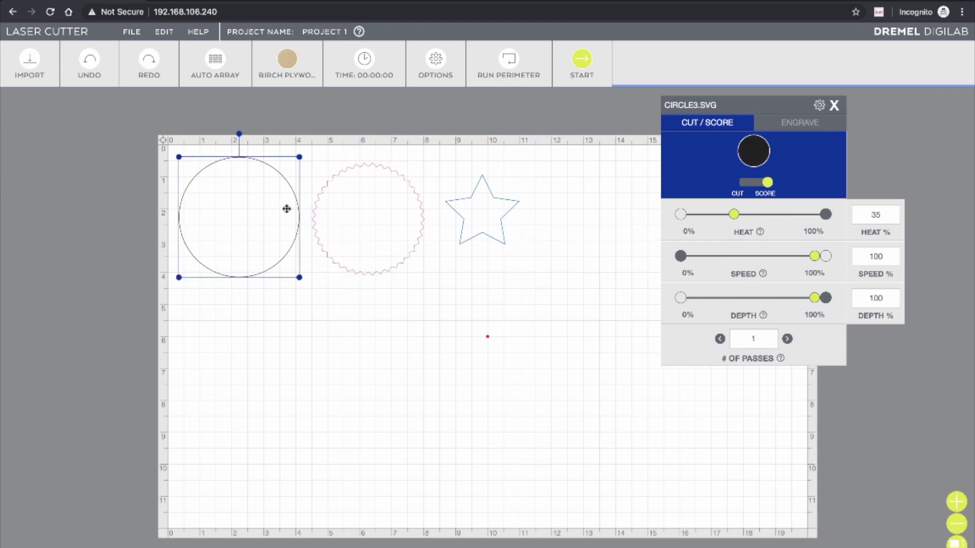
click(747, 184)
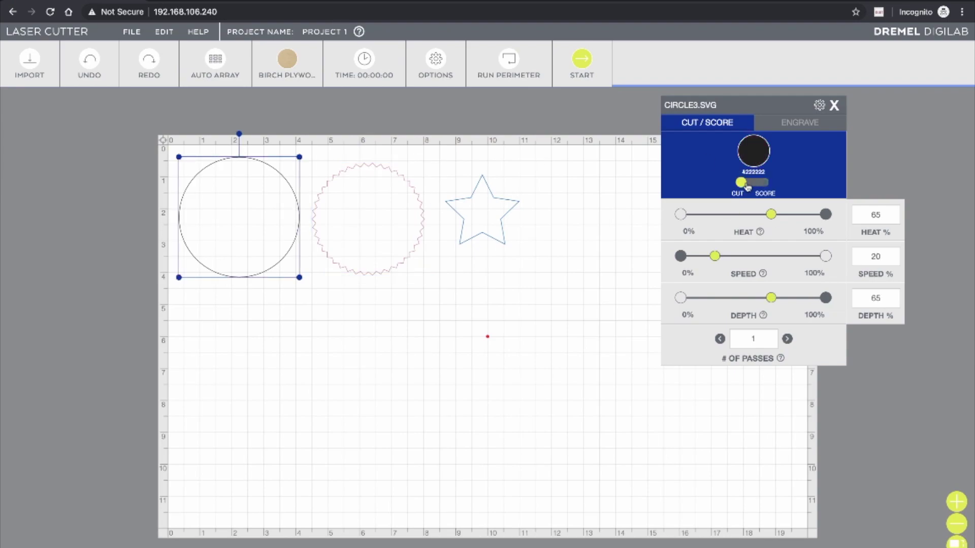
- Move the zigzag circle inside the plain circle and set it to Score
click(365, 234)
drag(394, 231, 266, 229)
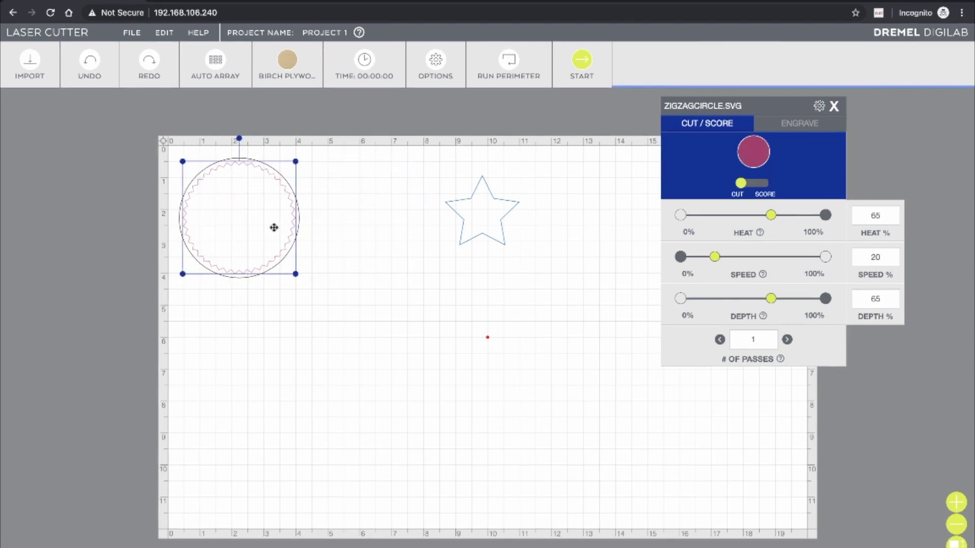
click(764, 185)
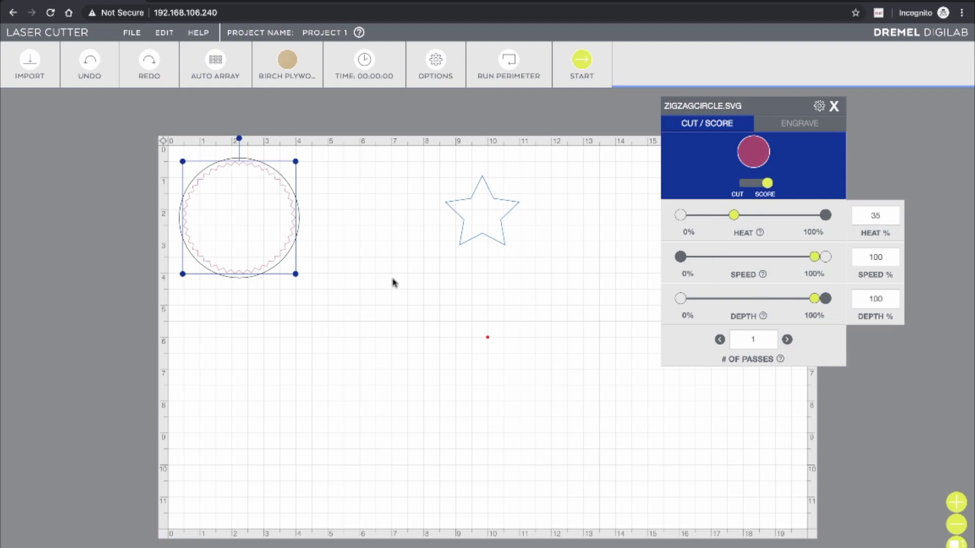
- Move the star into the nested circles at left and select it
click(491, 211)
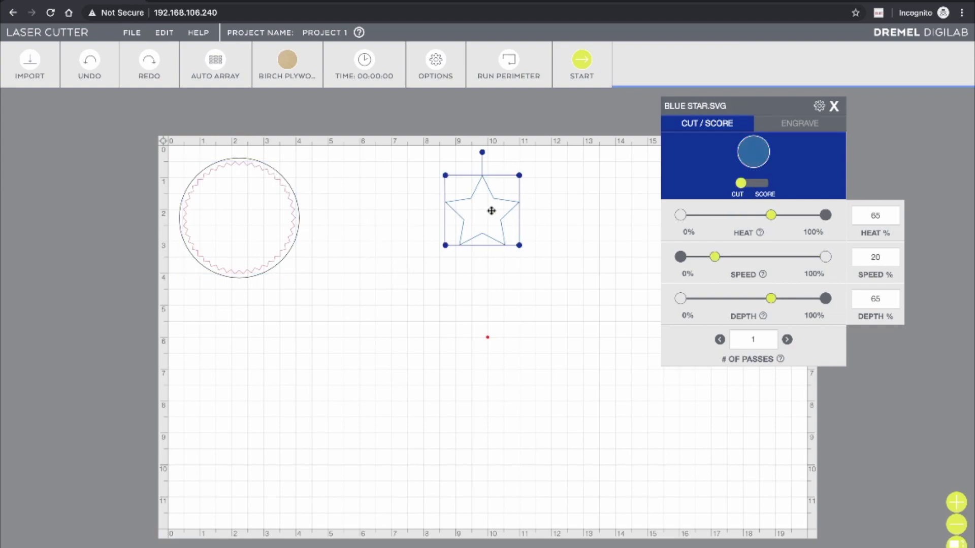
drag(483, 206, 242, 211)
drag(243, 211, 244, 212)
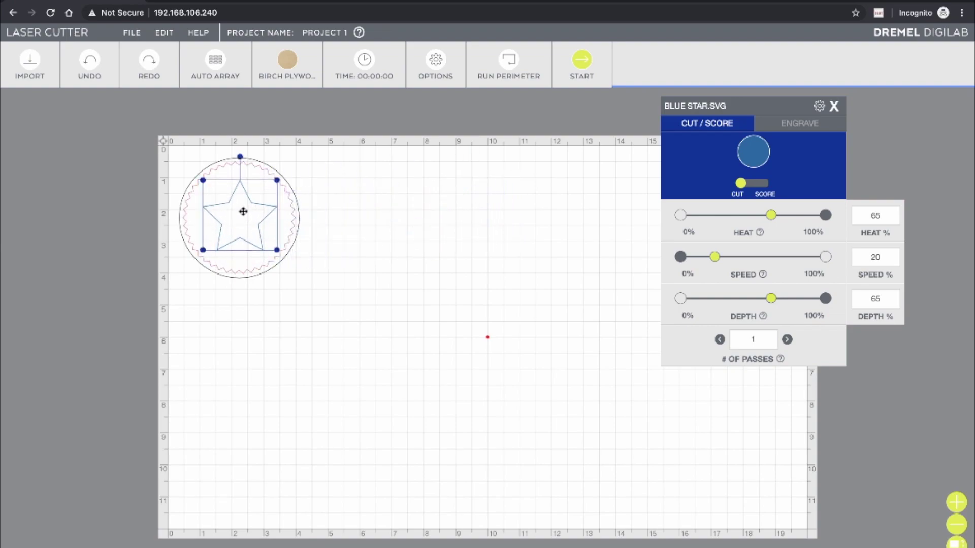
- Set the star to Score with 45% heat and about 83% speed
click(754, 183)
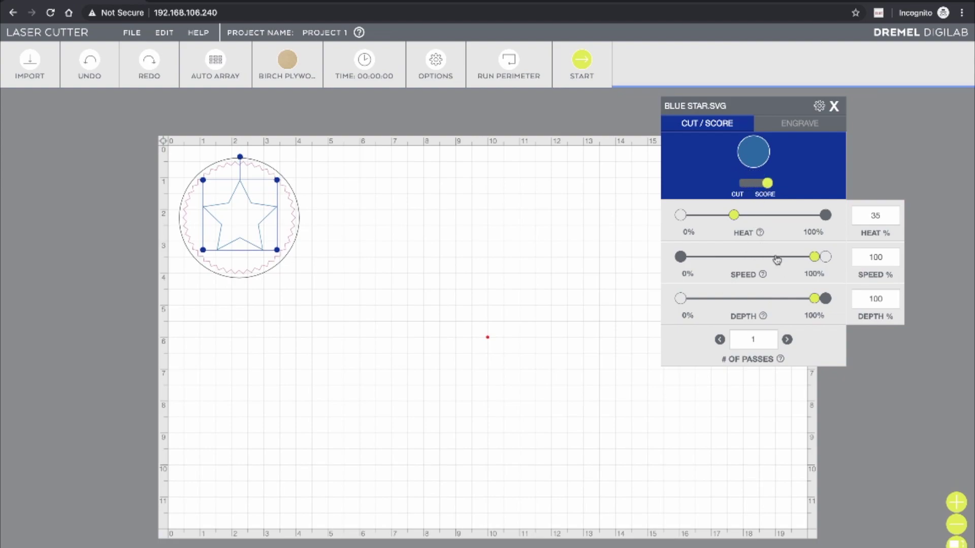
drag(736, 219, 746, 218)
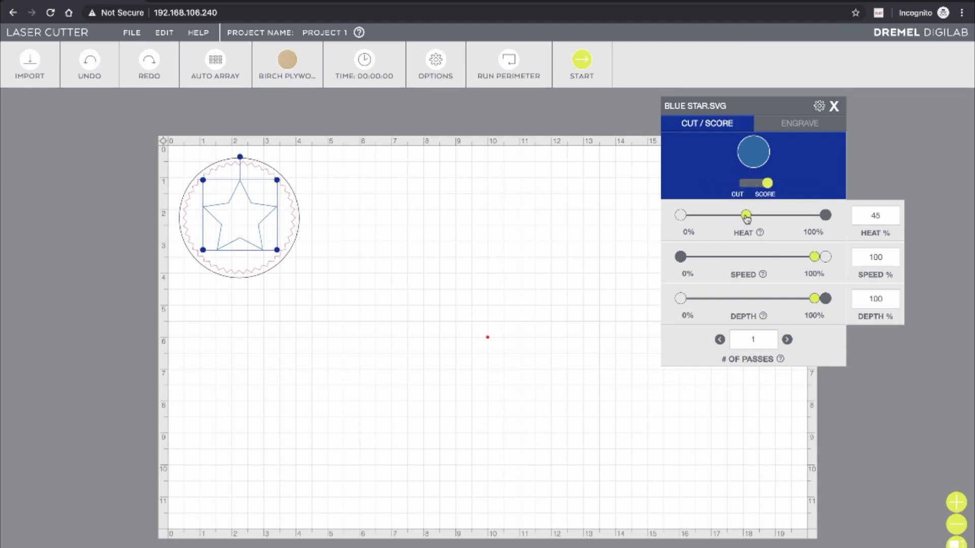
drag(814, 257, 794, 257)
- Select the zigzag circle design on the laser bed
click(292, 221)
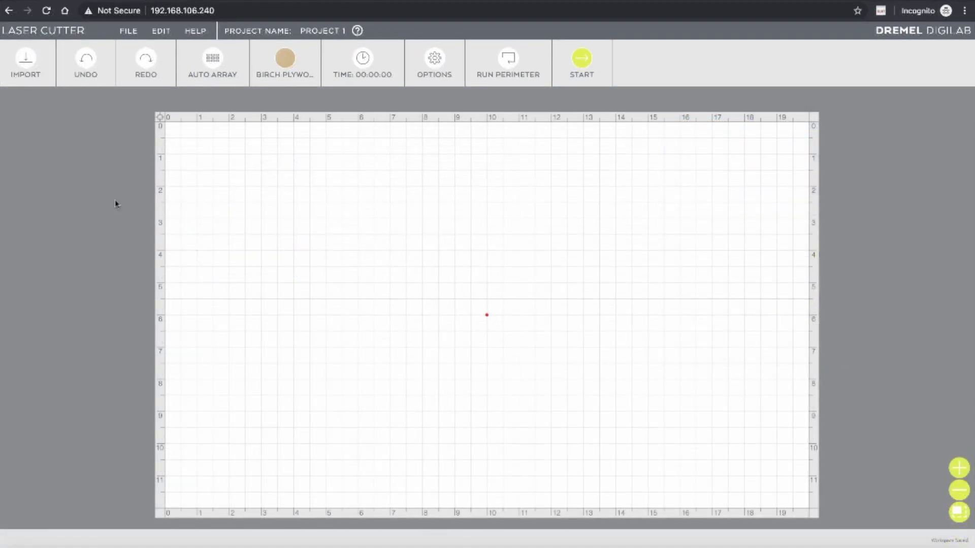
- Capture a camera image of the bed showing the plywood disc, confirming the material is placed
click(30, 63)
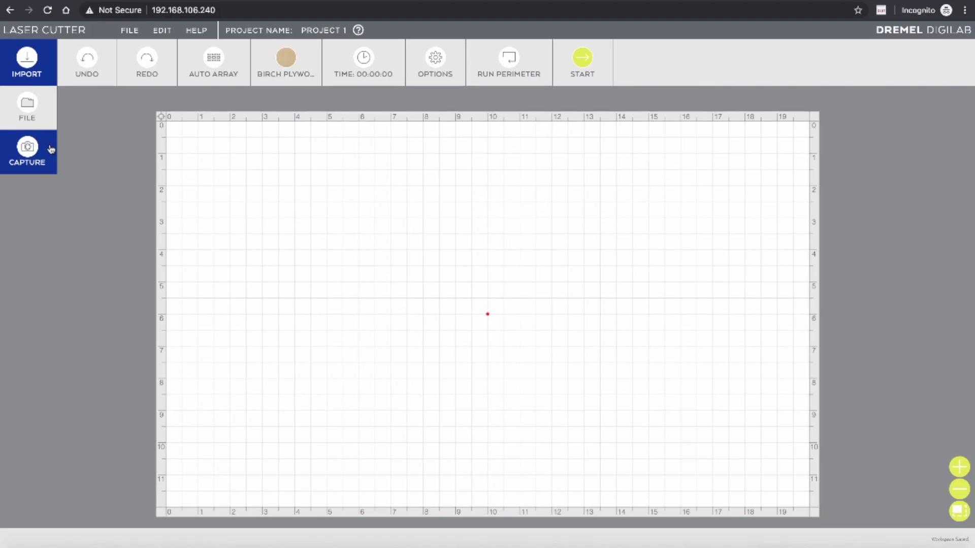
click(51, 148)
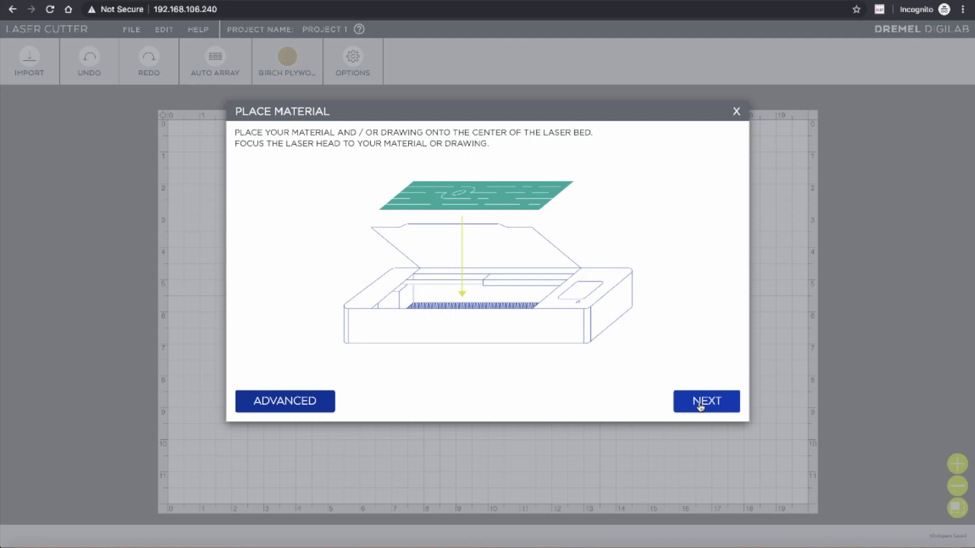
click(699, 405)
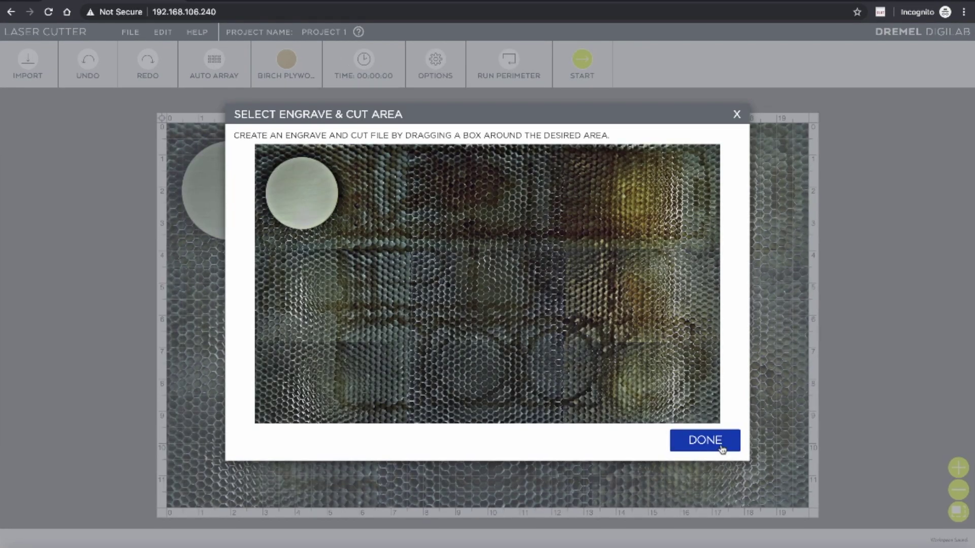
- Accept the bed capture, import circle3.svg onto it, and select the imported circle
click(723, 448)
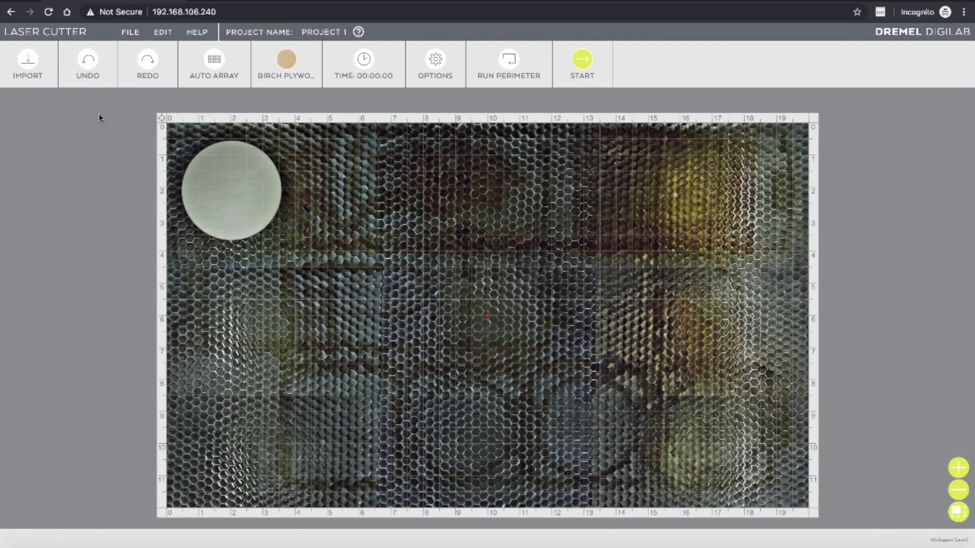
click(32, 71)
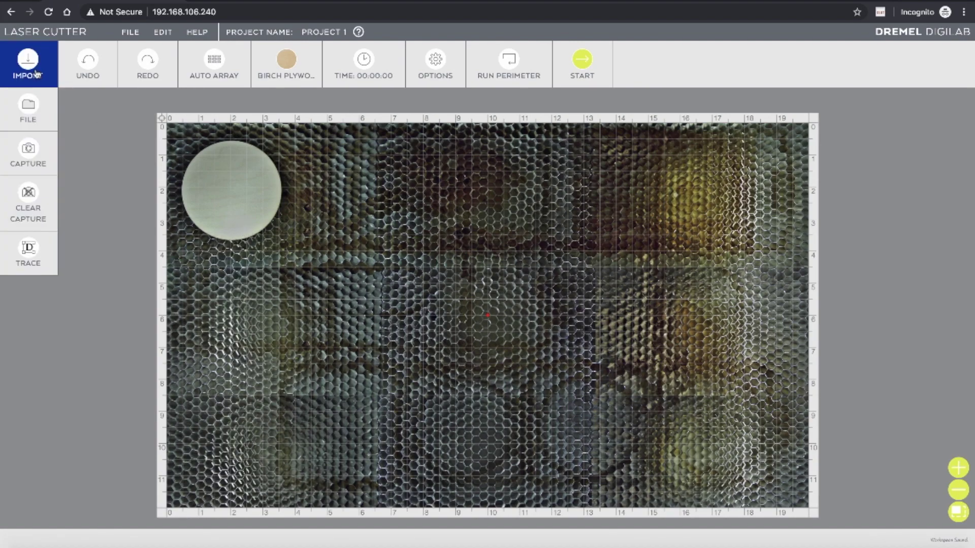
click(28, 106)
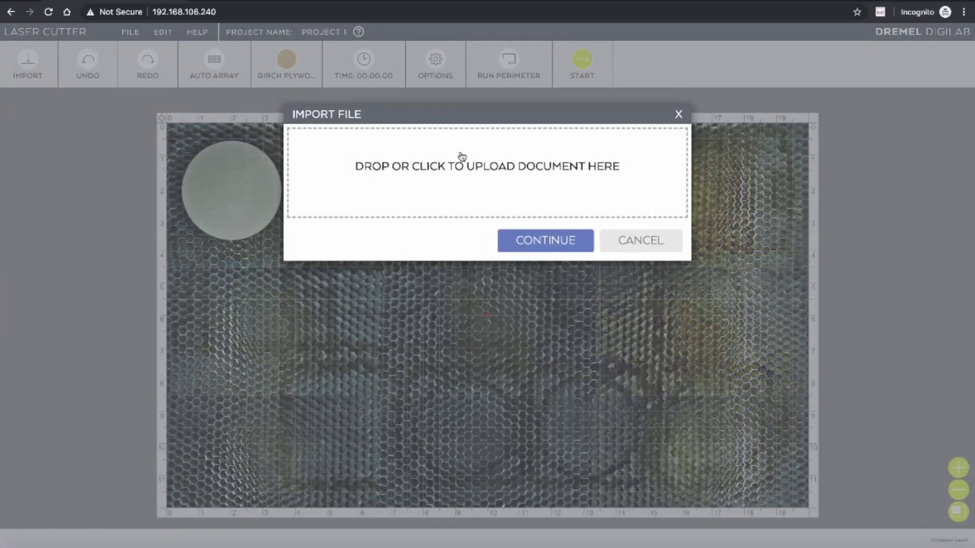
click(492, 169)
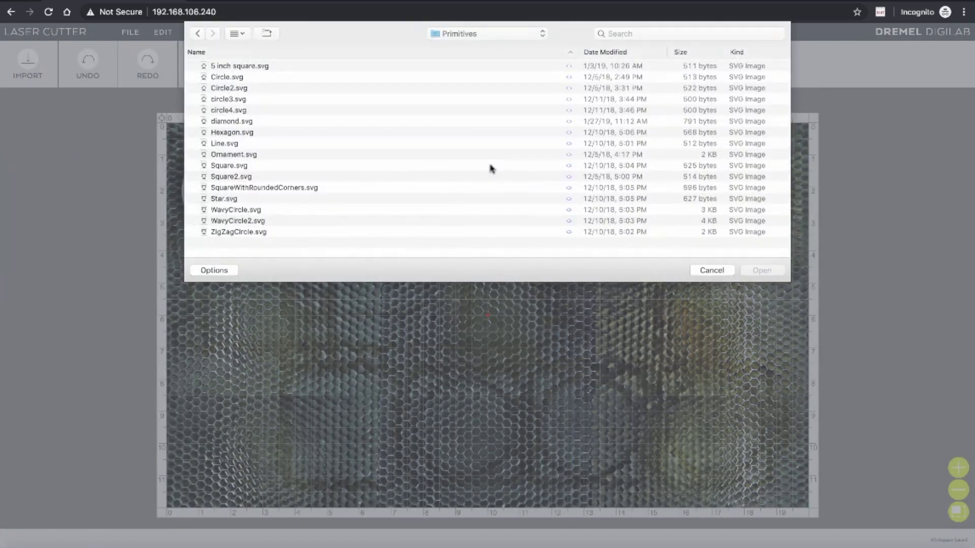
click(235, 99)
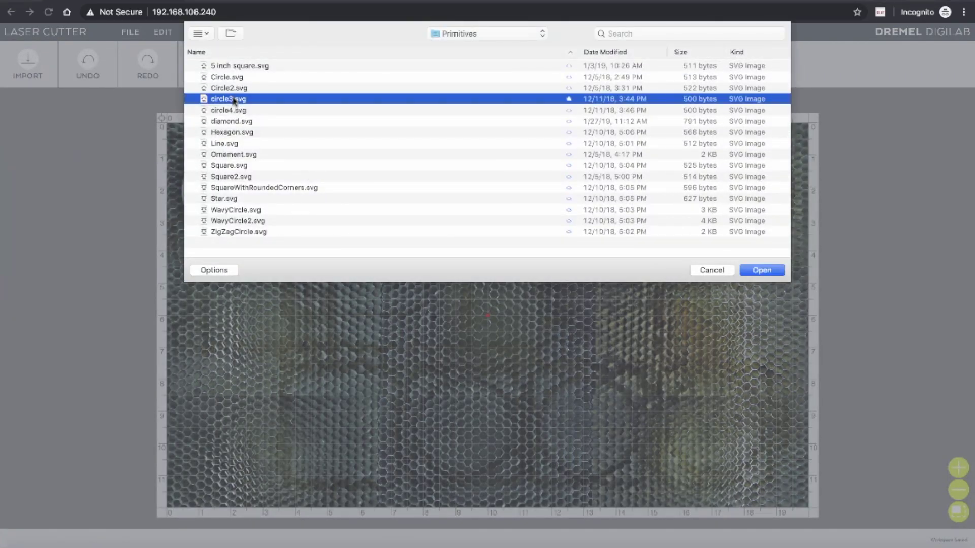
click(762, 270)
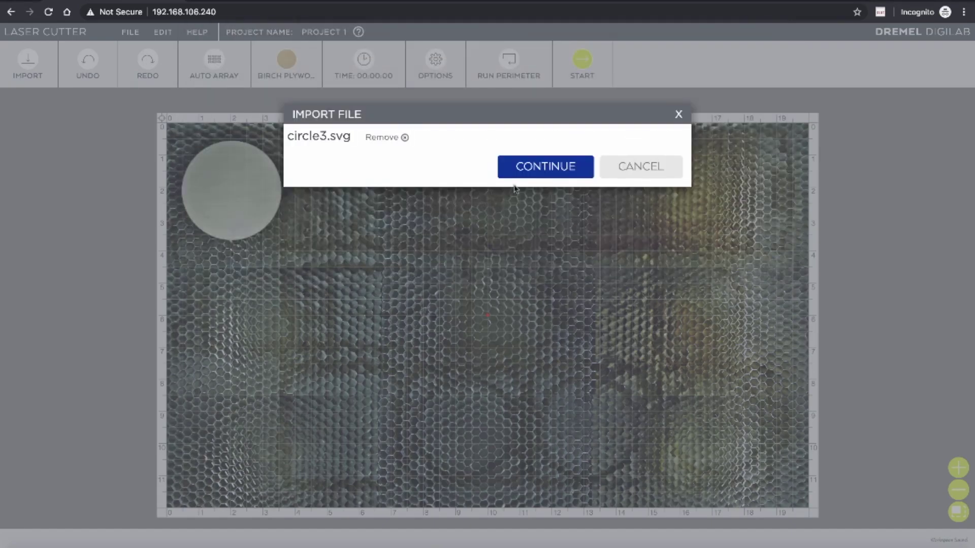
click(561, 167)
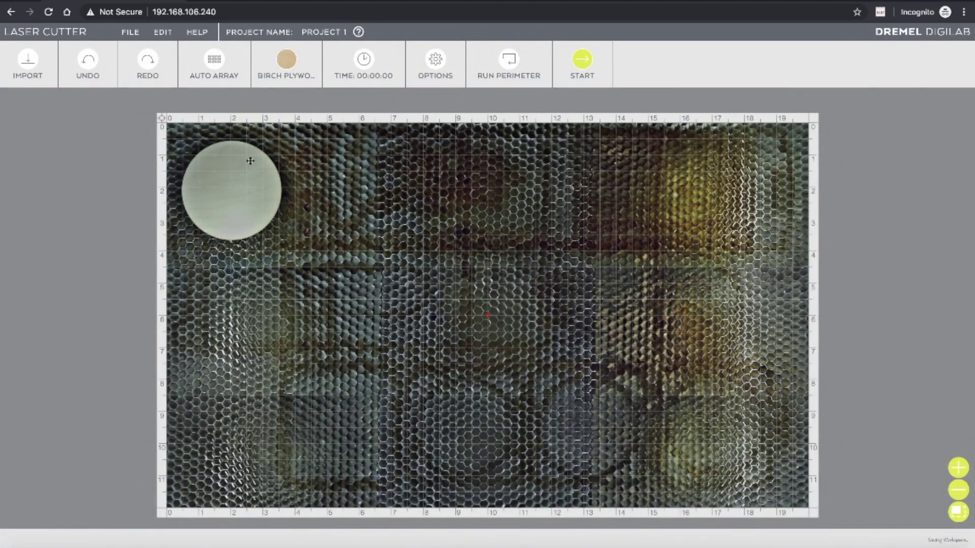
click(192, 153)
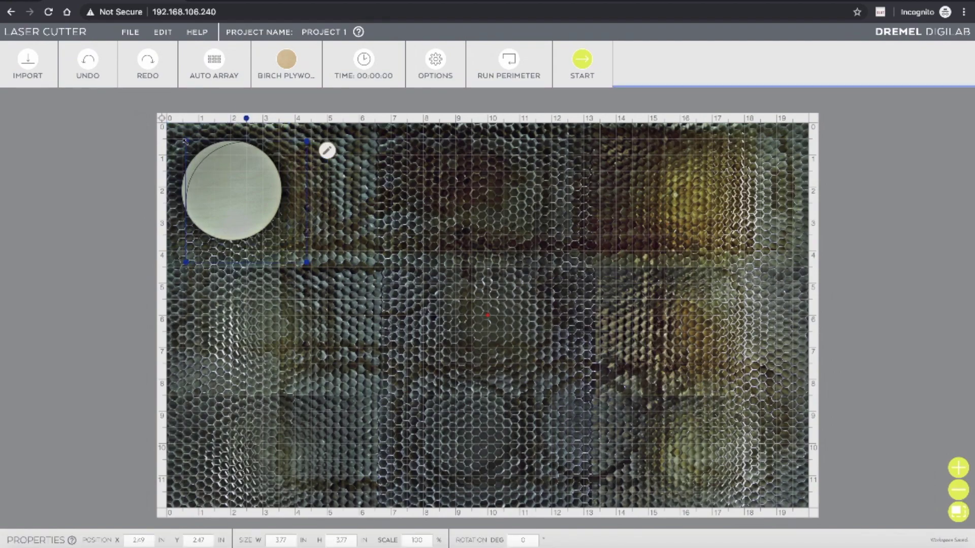
- Resize the circle to 2.96 × 2.96 in and align it over the wood disc
drag(186, 141, 206, 161)
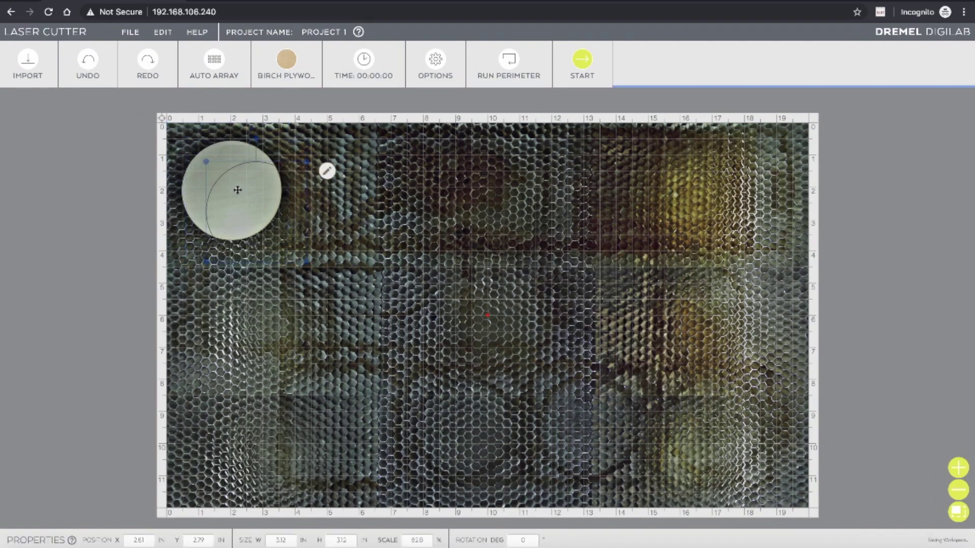
drag(237, 190, 211, 172)
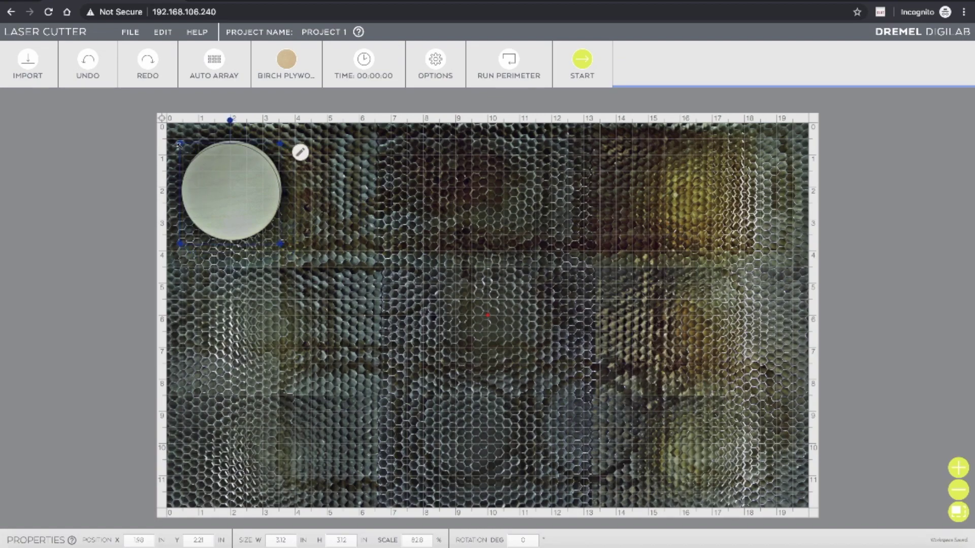
drag(179, 143, 184, 148)
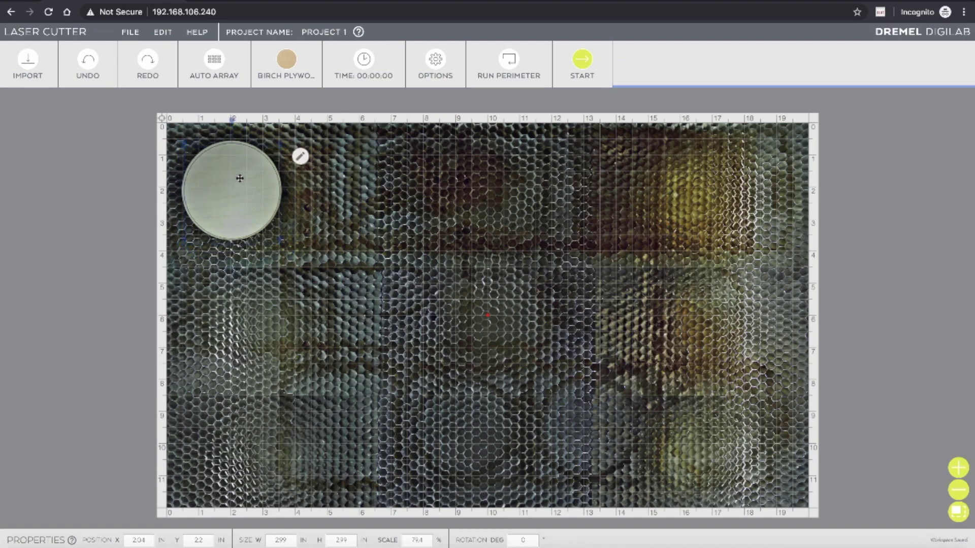
drag(239, 185, 239, 182)
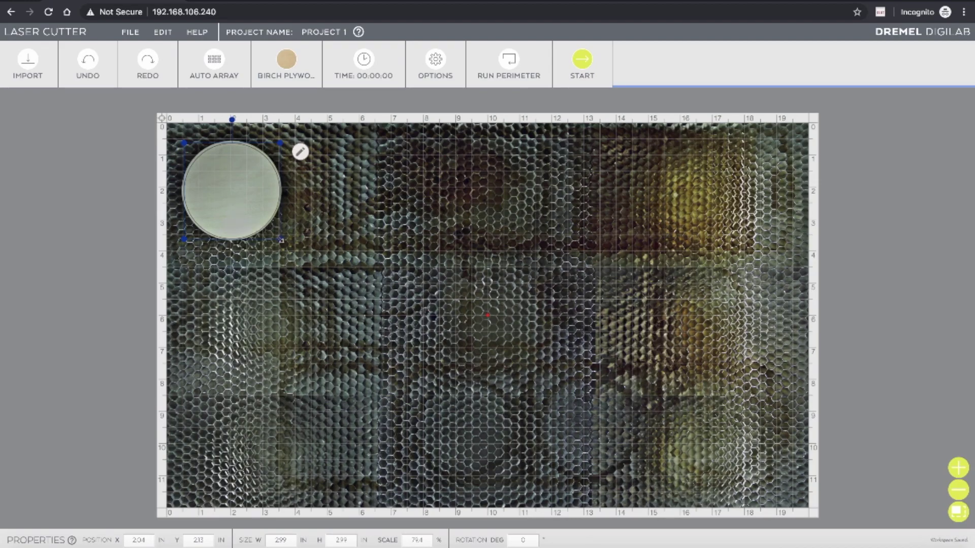
drag(281, 239, 279, 238)
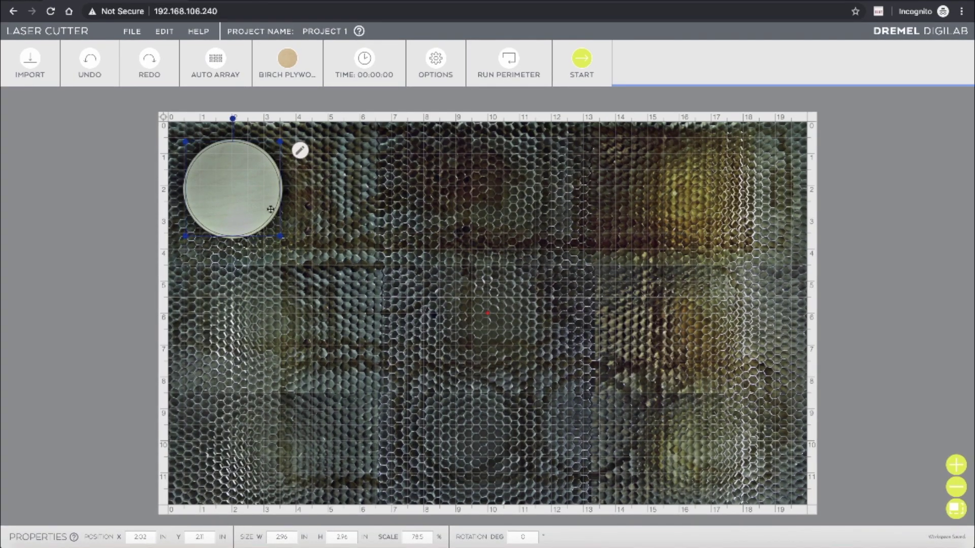
- Zoom in on the laser bed and reselect the circle design
click(956, 465)
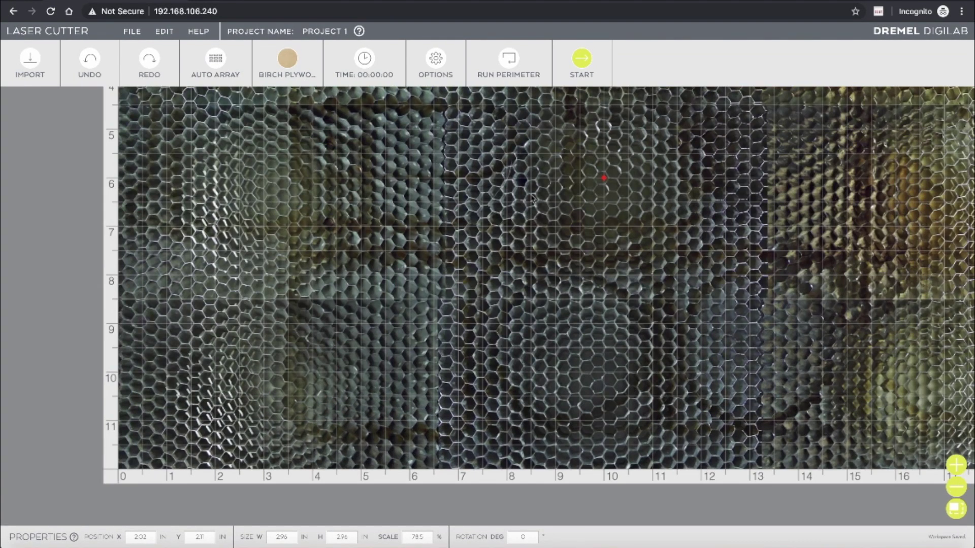
scroll(417, 289, up, 2)
click(244, 219)
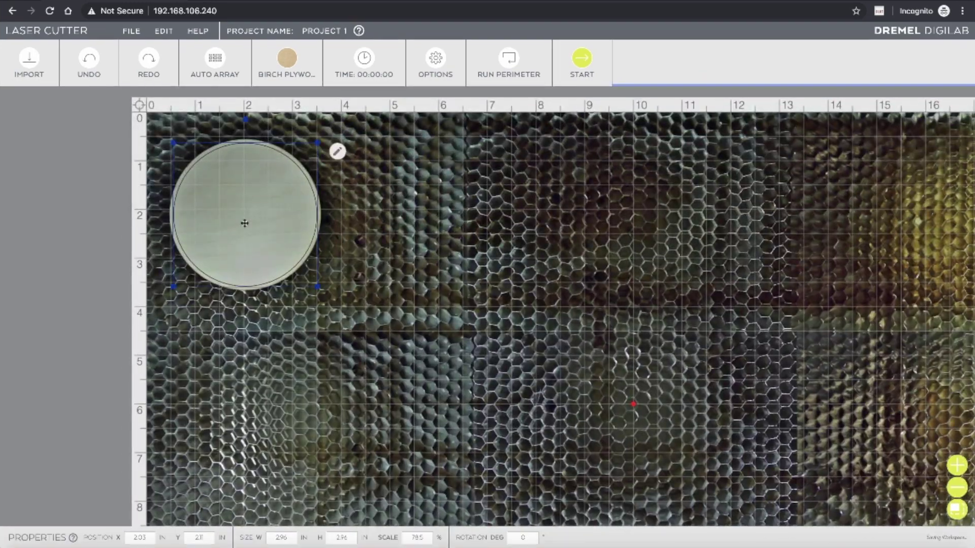
click(352, 257)
- Switch the circle from Cut to Score at 35% heat, 100% speed and depth
click(311, 226)
click(338, 152)
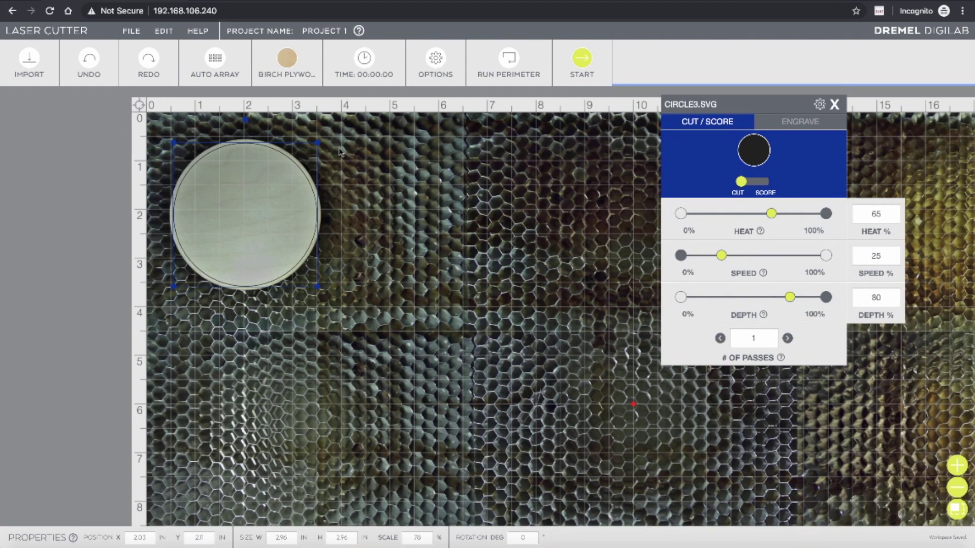
click(297, 68)
drag(742, 185, 767, 183)
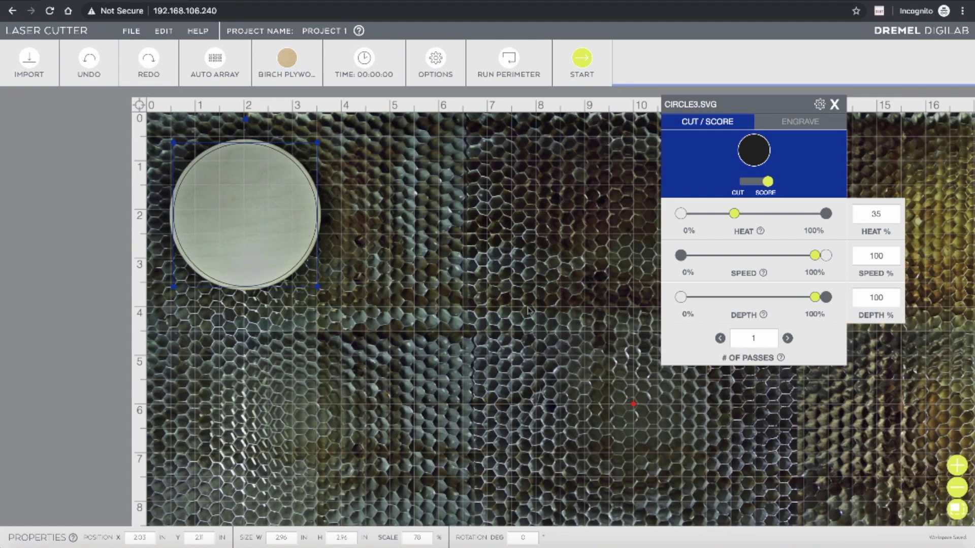
- Start the circle3.svg job, send it to the cutter, and dismiss the ready message
click(584, 71)
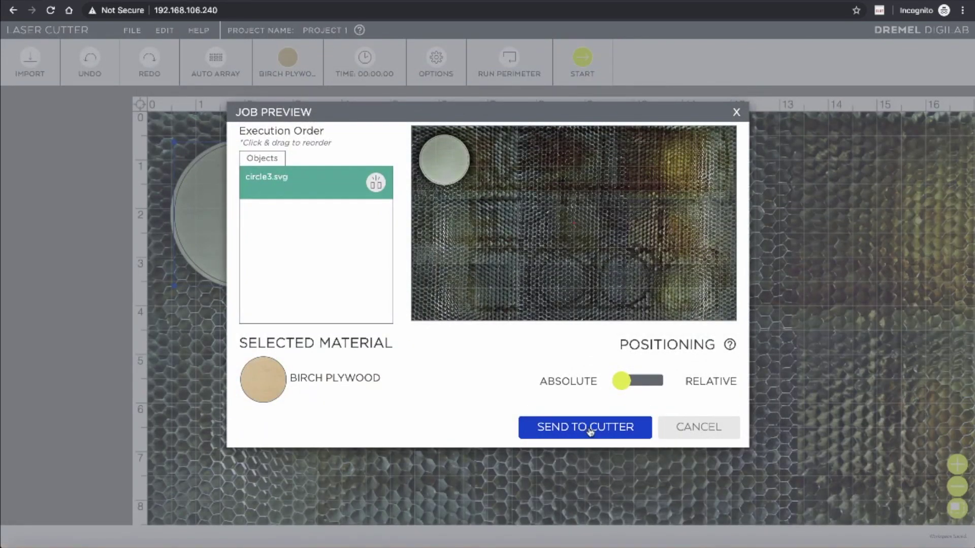
click(589, 431)
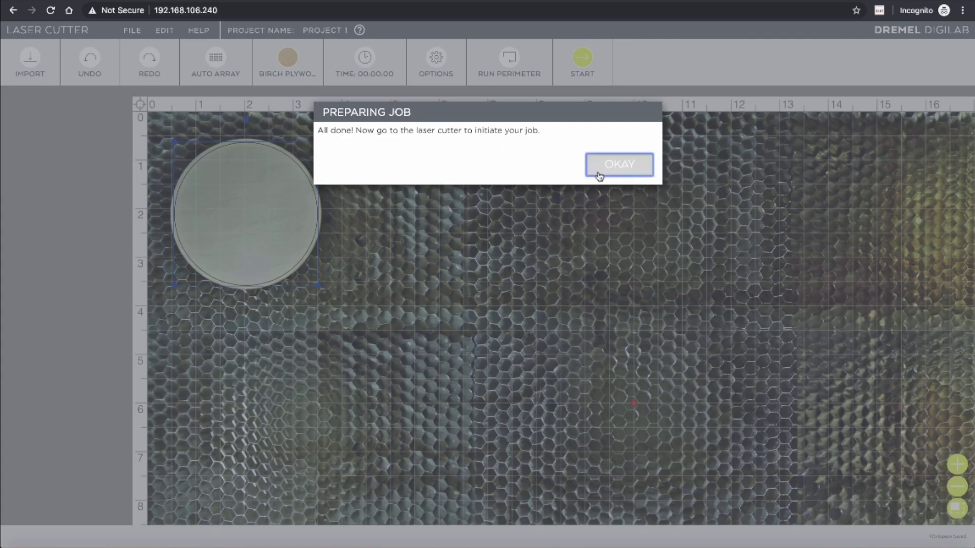
click(599, 174)
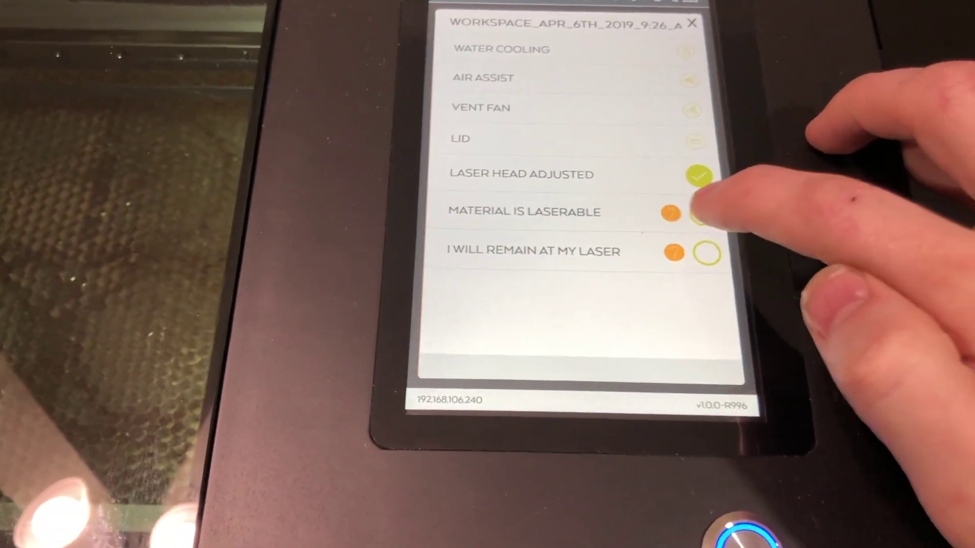
- Tick Material Is Laserable and I Will Remain At My Laser on the touchscreen
click(700, 213)
click(706, 252)
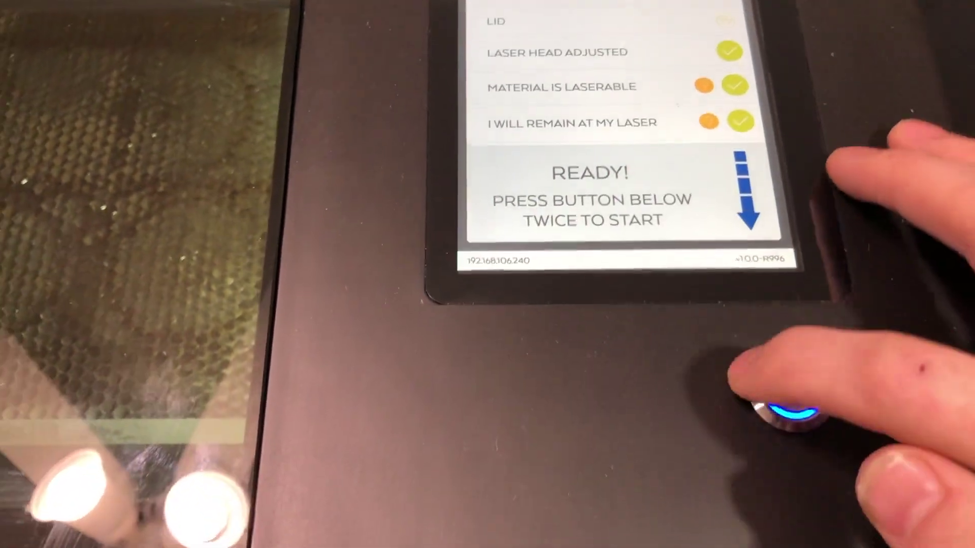